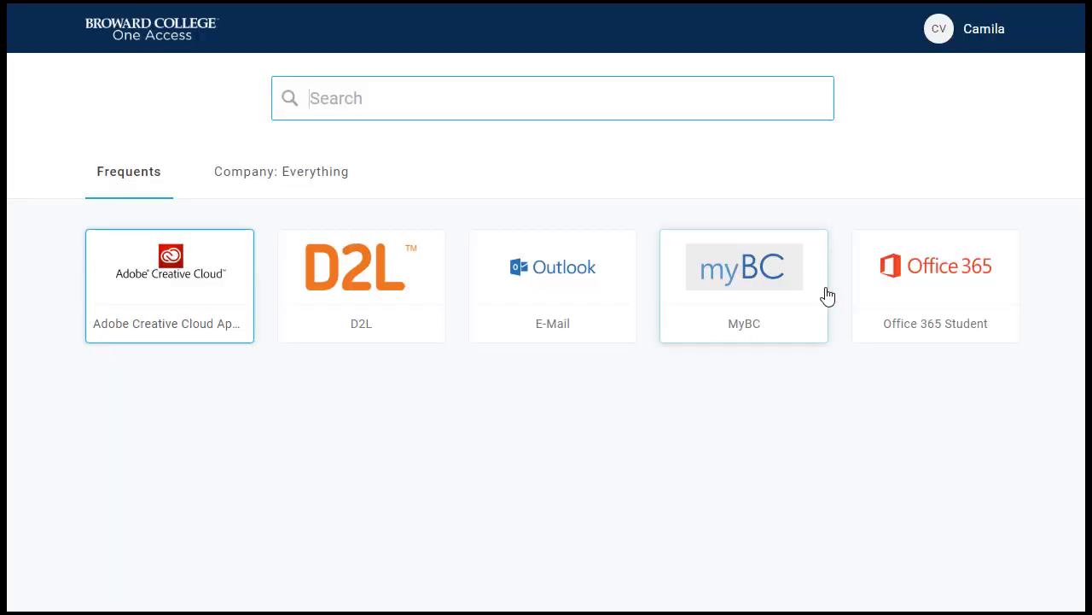
- Open MyBC, launch BC Navigate from it, and go to the academic planner
click(771, 299)
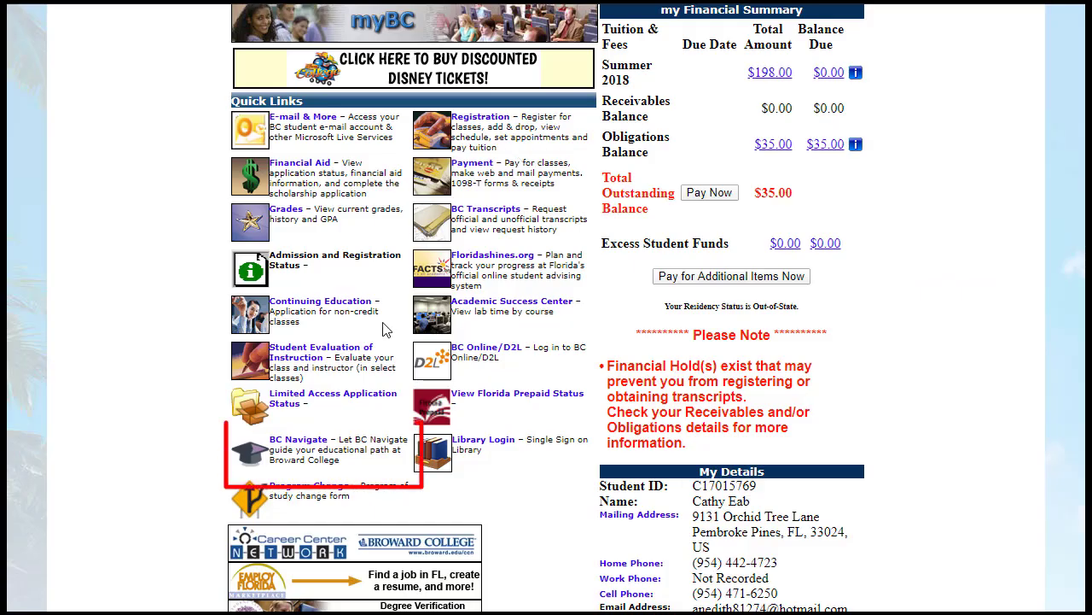
click(300, 441)
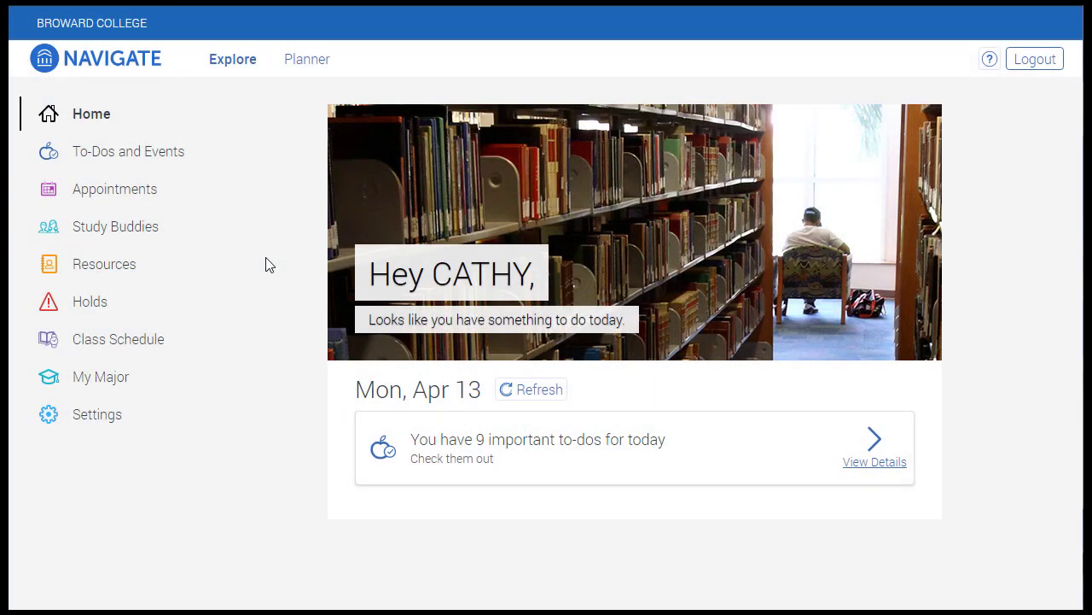
click(308, 67)
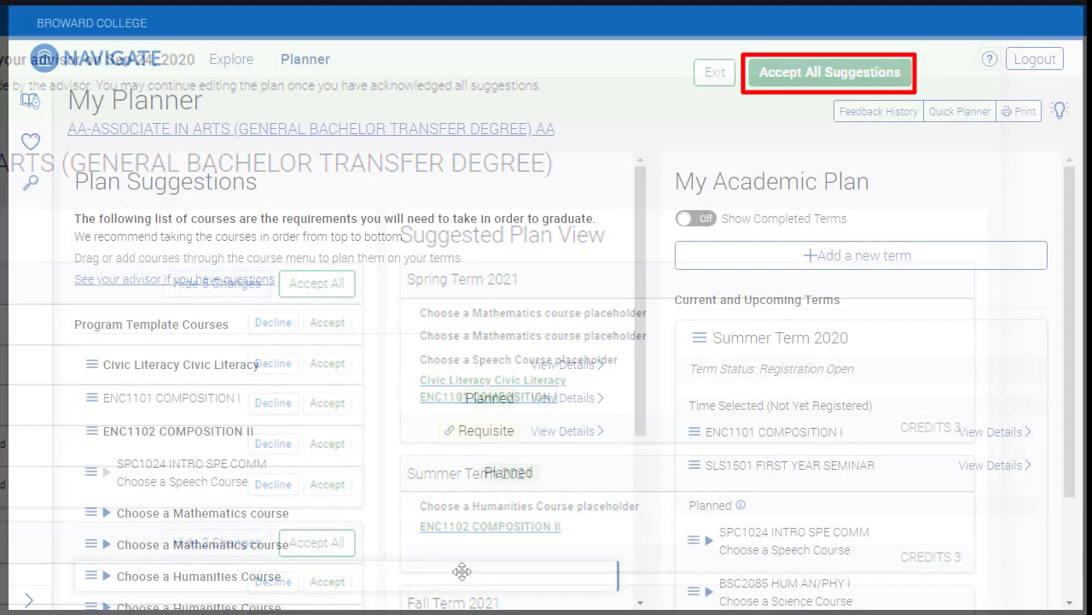
click(305, 61)
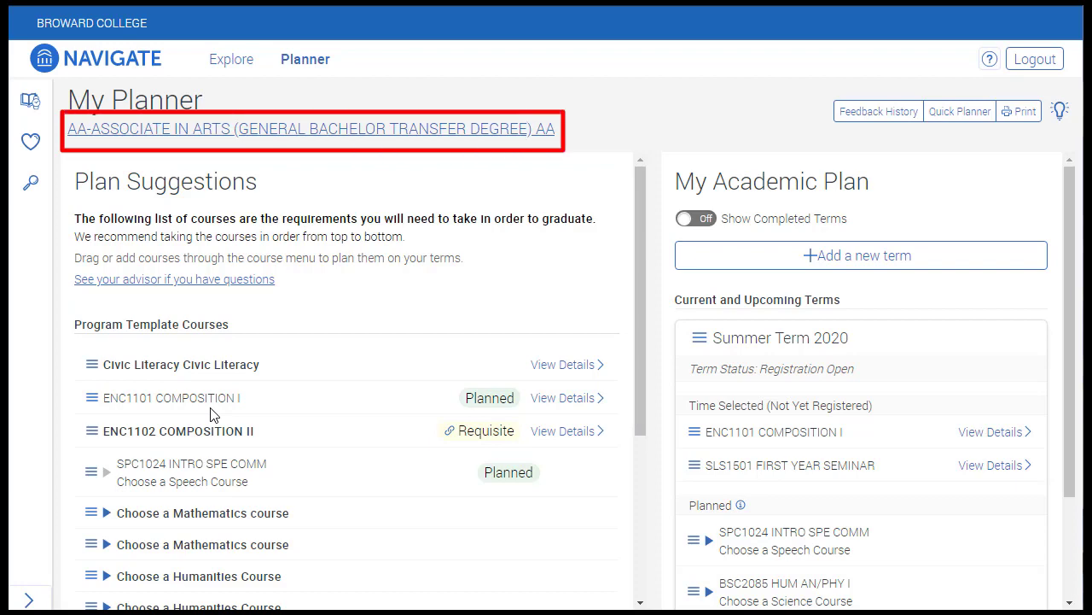
- View the details of the AA-Associate in Arts (General Bachelor Transfer Degree) program, including credits and catalog year, and close them
click(206, 137)
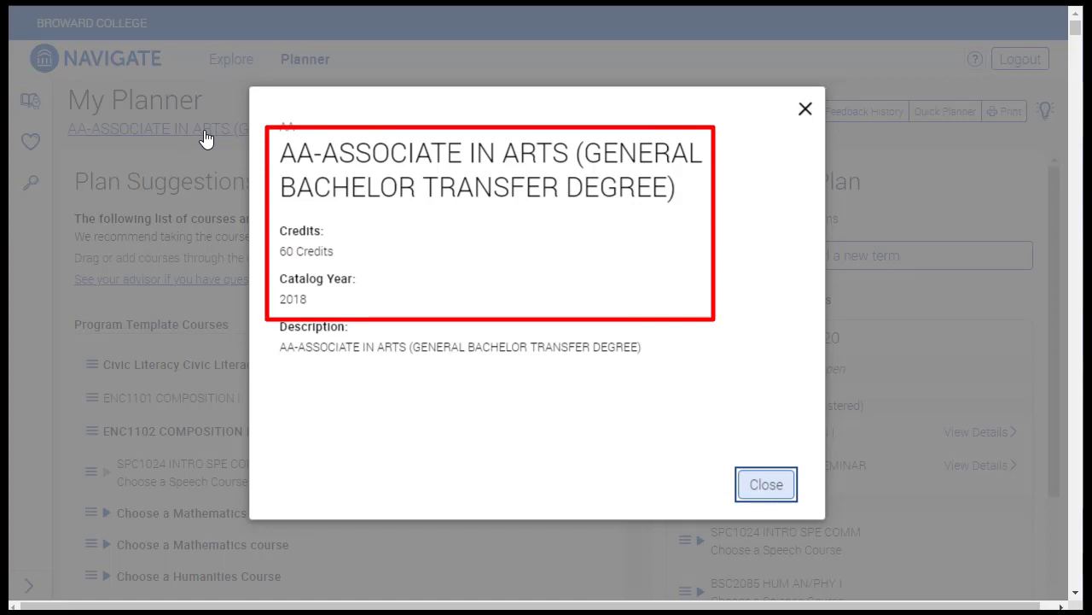
click(773, 484)
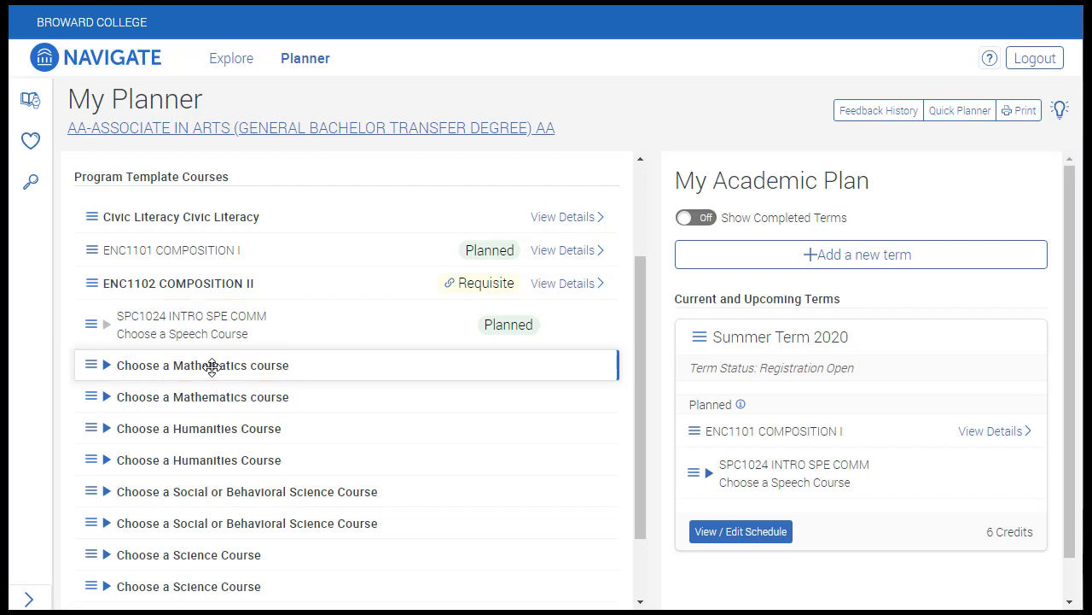
- Add a humanities course to Summer Term 2020, plan ARH2000 Art Appreciation for it, and open that term's schedule
mouse_move(210, 363)
mouse_down()
mouse_move(532, 339)
mouse_move(761, 378)
mouse_move(762, 405)
mouse_move(648, 352)
mouse_move(191, 363)
mouse_up()
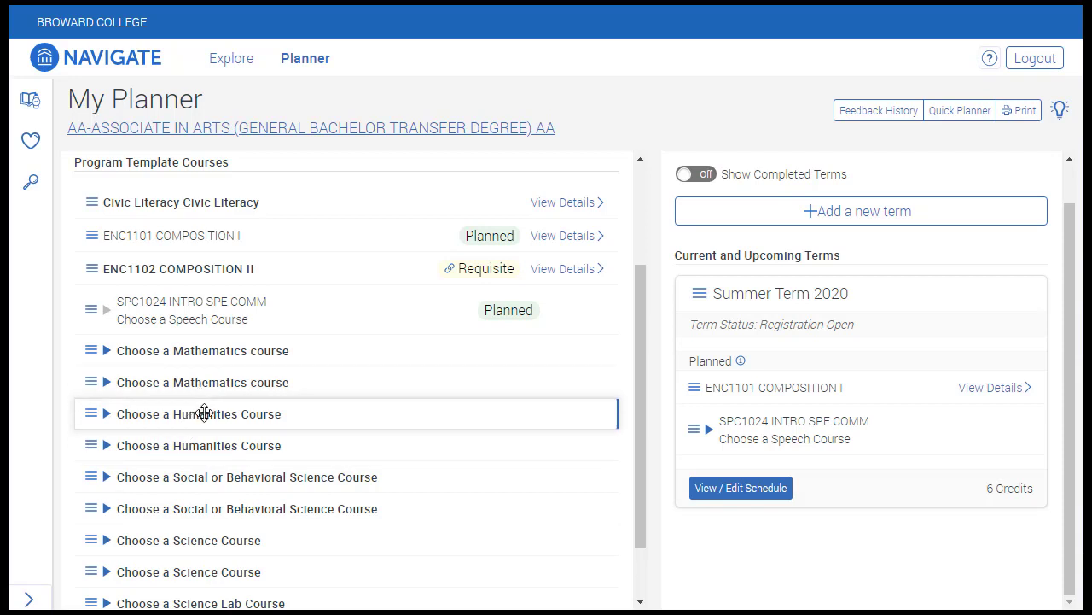
drag(203, 410, 716, 420)
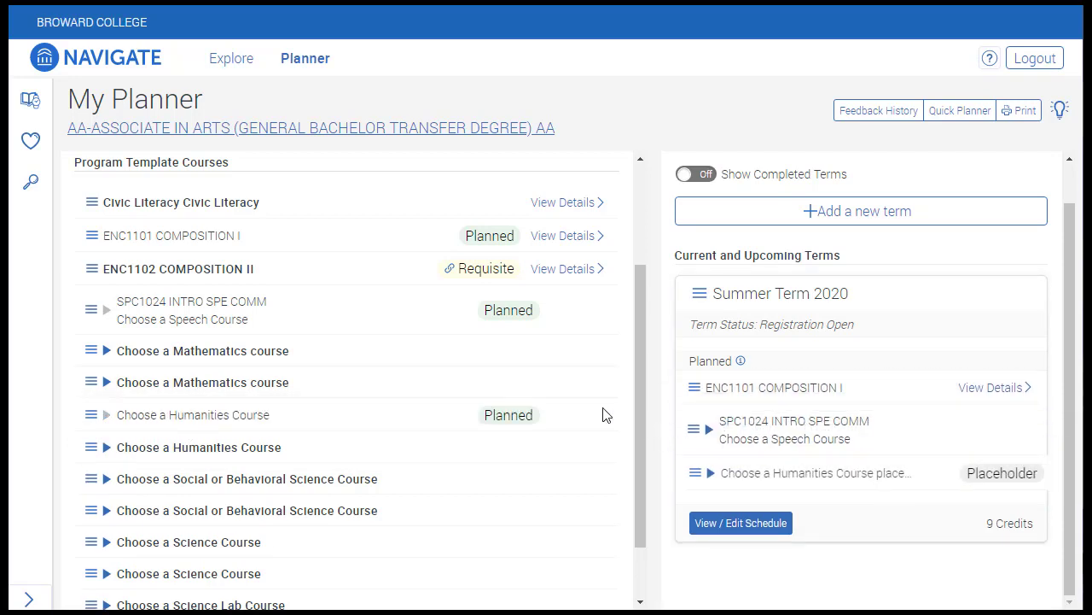
click(708, 473)
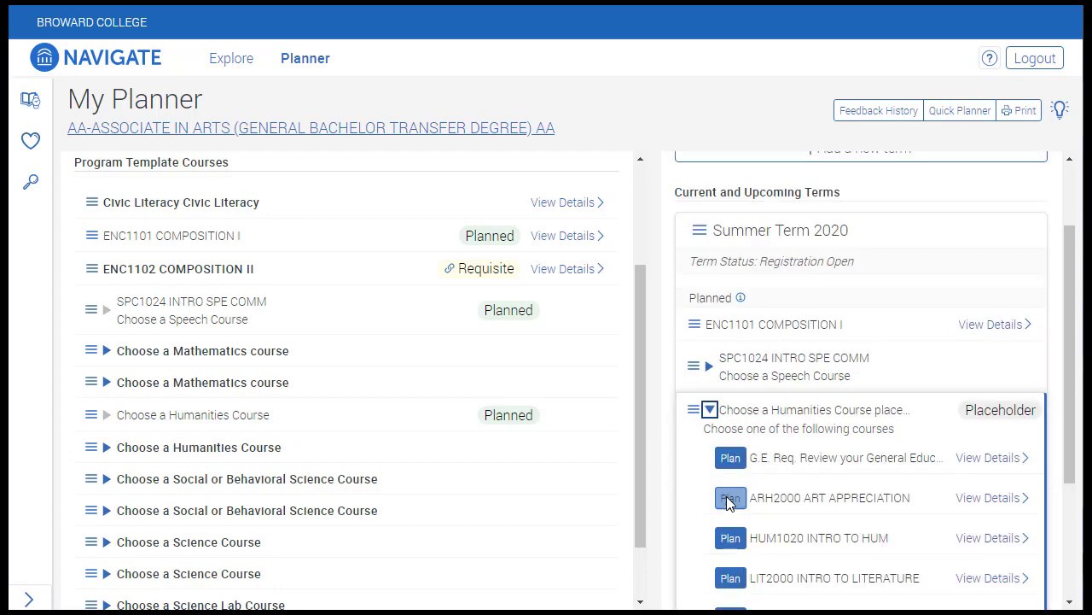
click(731, 497)
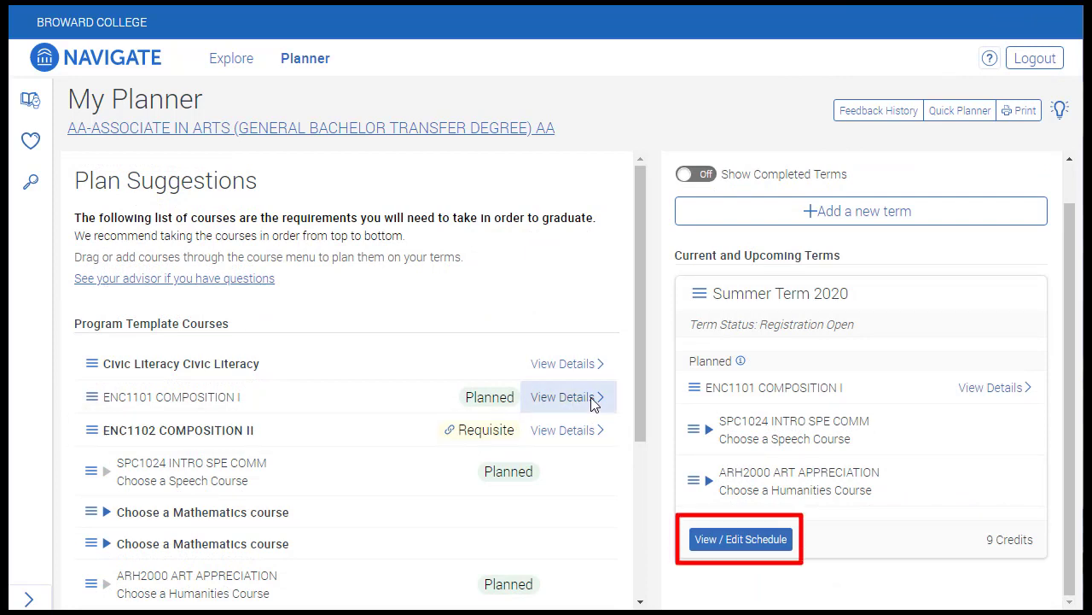
click(748, 533)
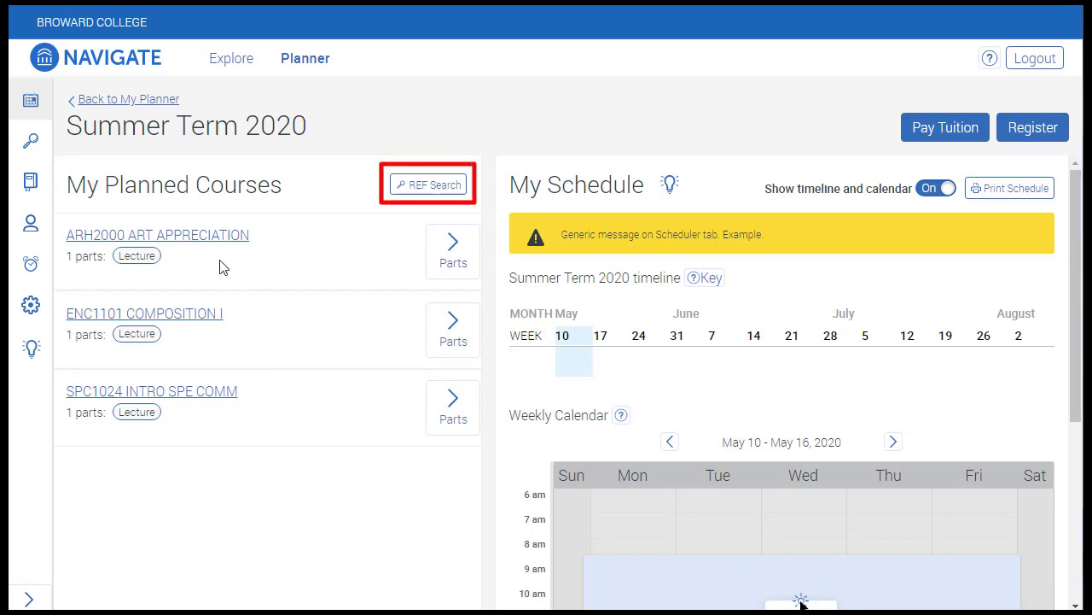
- Look up the class section with REF code 644812 and close the search
click(30, 140)
click(98, 270)
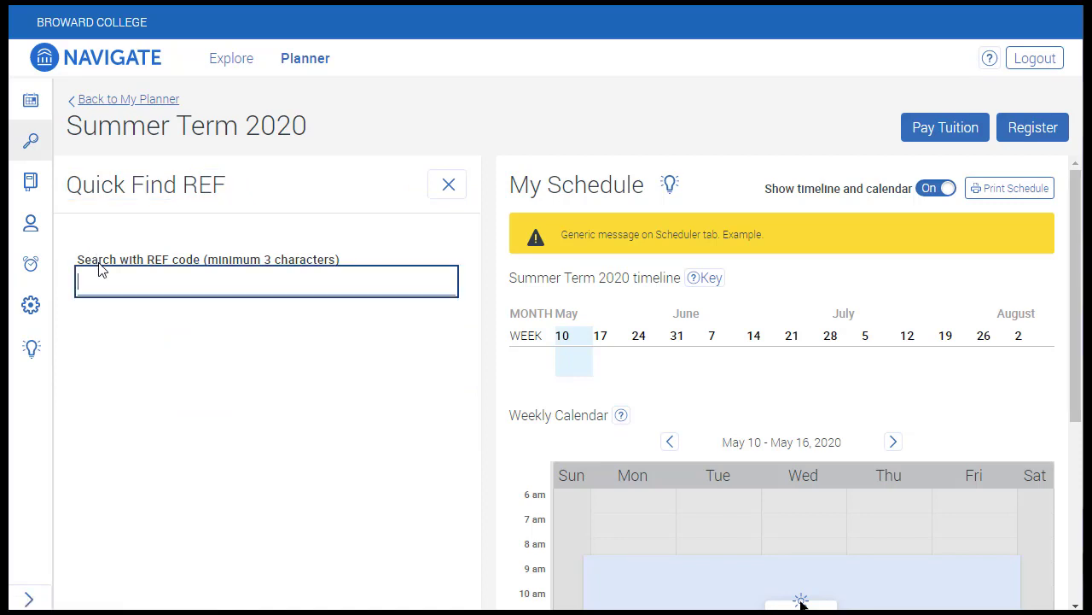
text(644812)
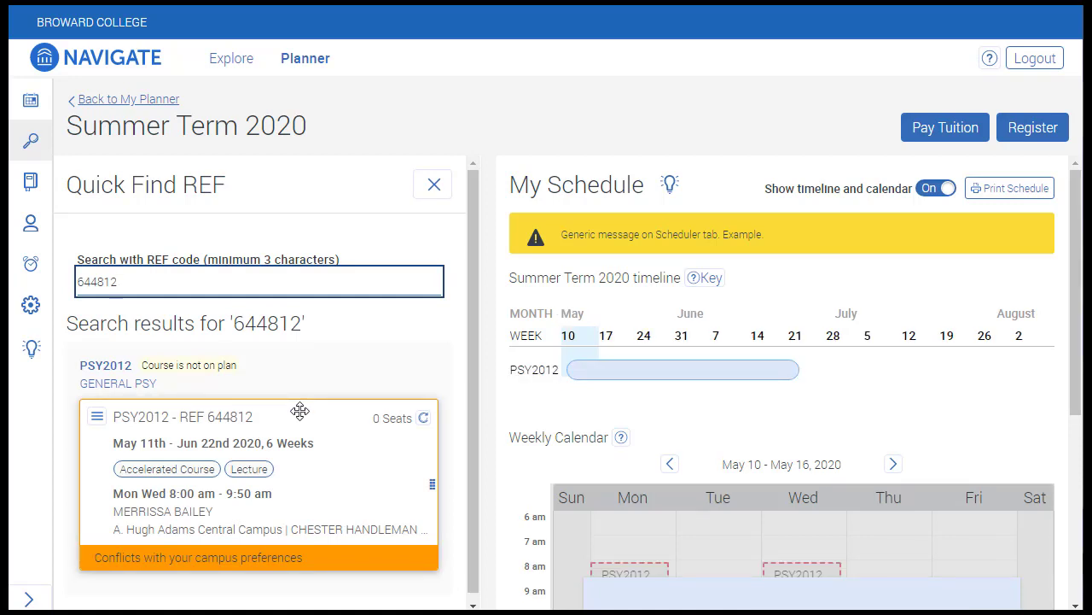
click(431, 184)
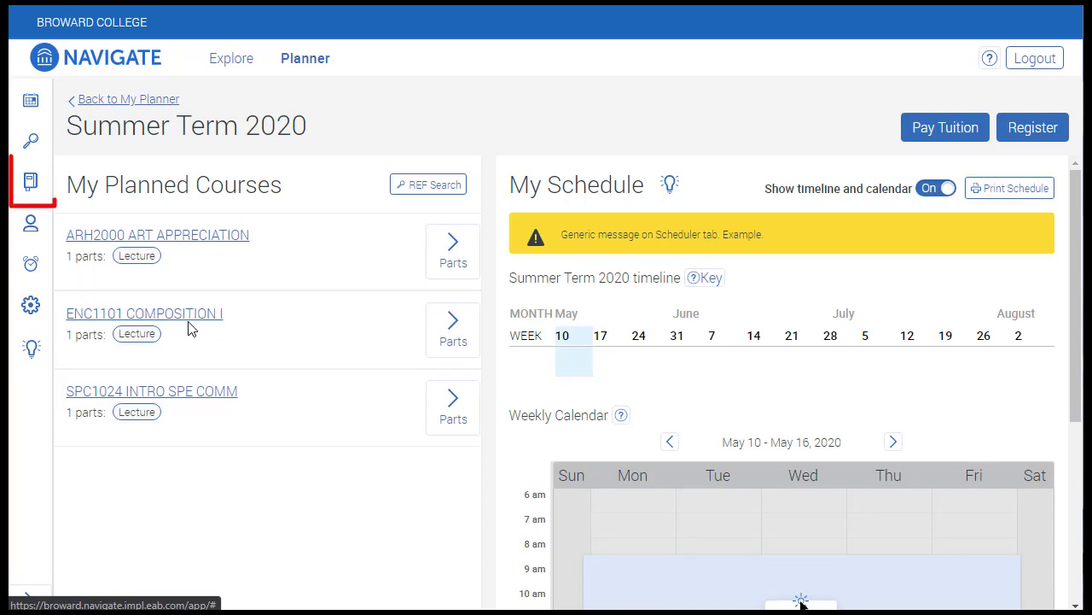
- View the Summer Term 2020 registration transaction history and return to the term schedule
click(29, 185)
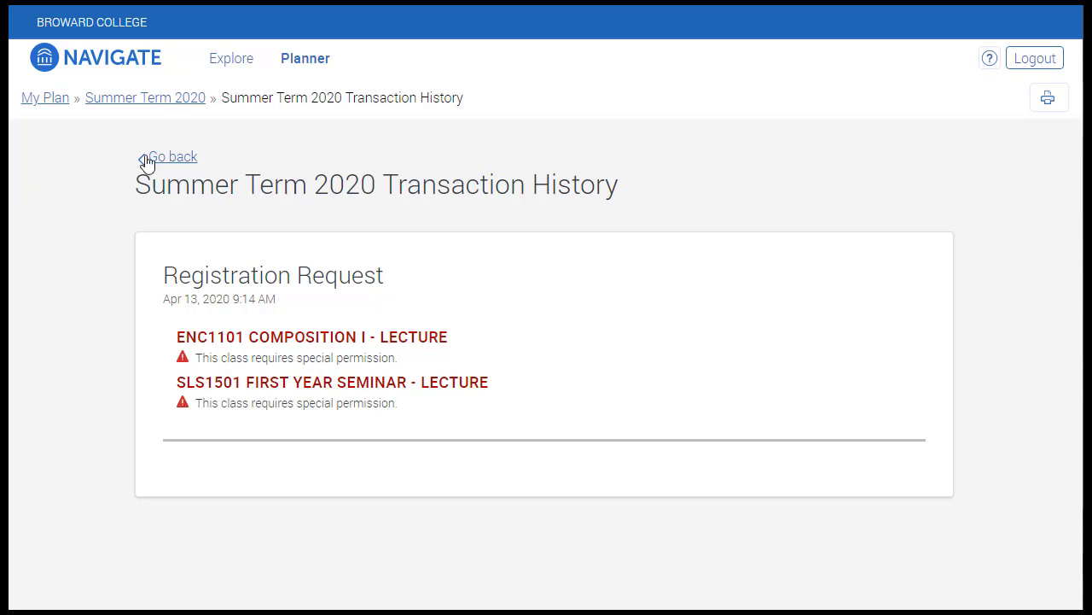
click(174, 157)
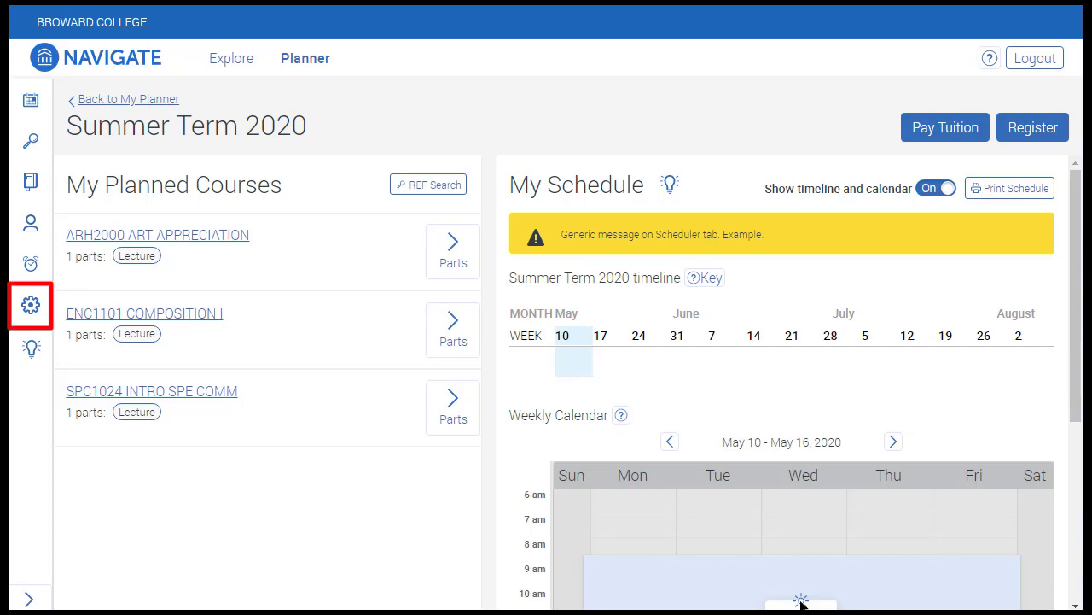
- Open the scheduling preferences and start a new busy time entry for Monday
click(31, 306)
scroll(289, 307, down, 5)
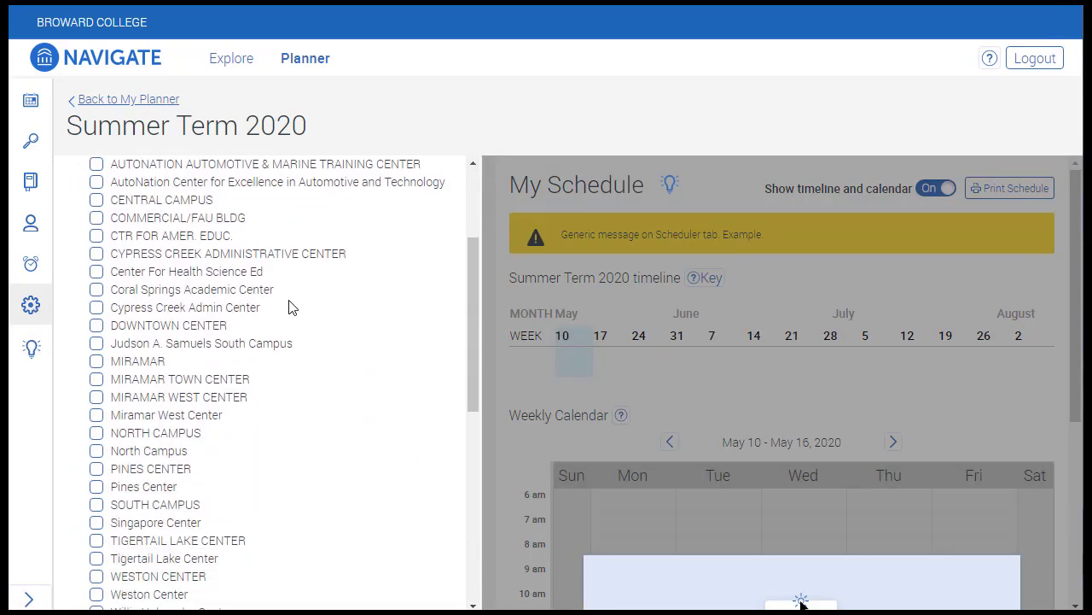
scroll(289, 307, down, 5)
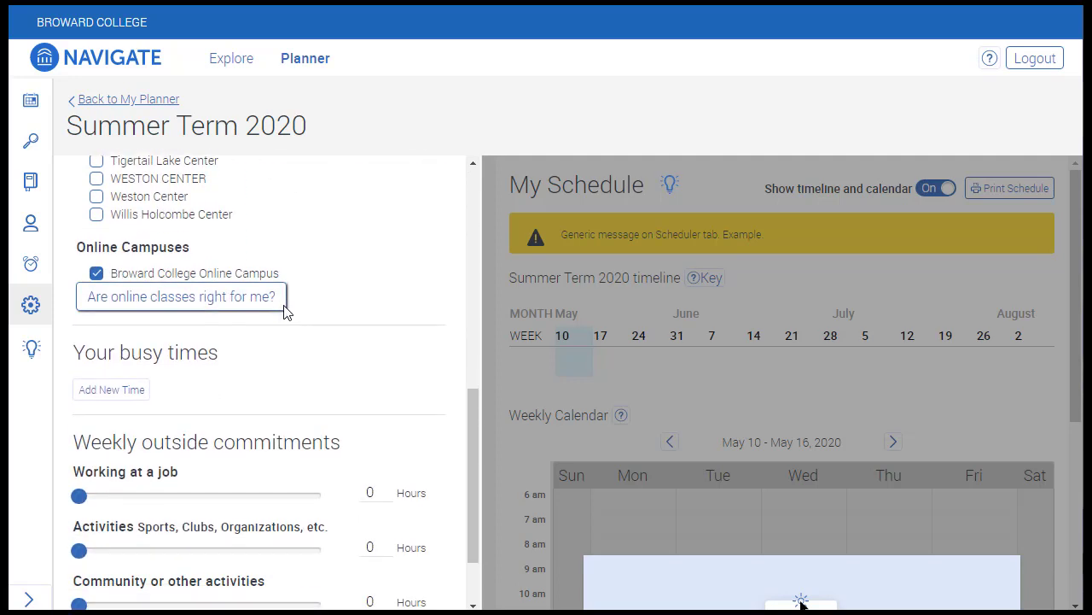
scroll(284, 312, down, 1)
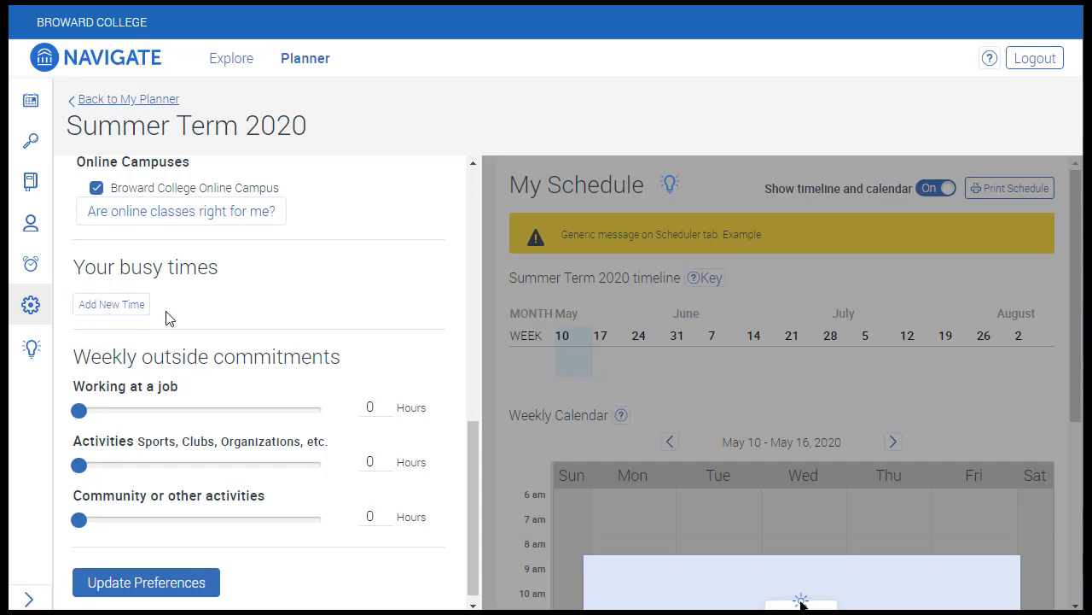
click(129, 310)
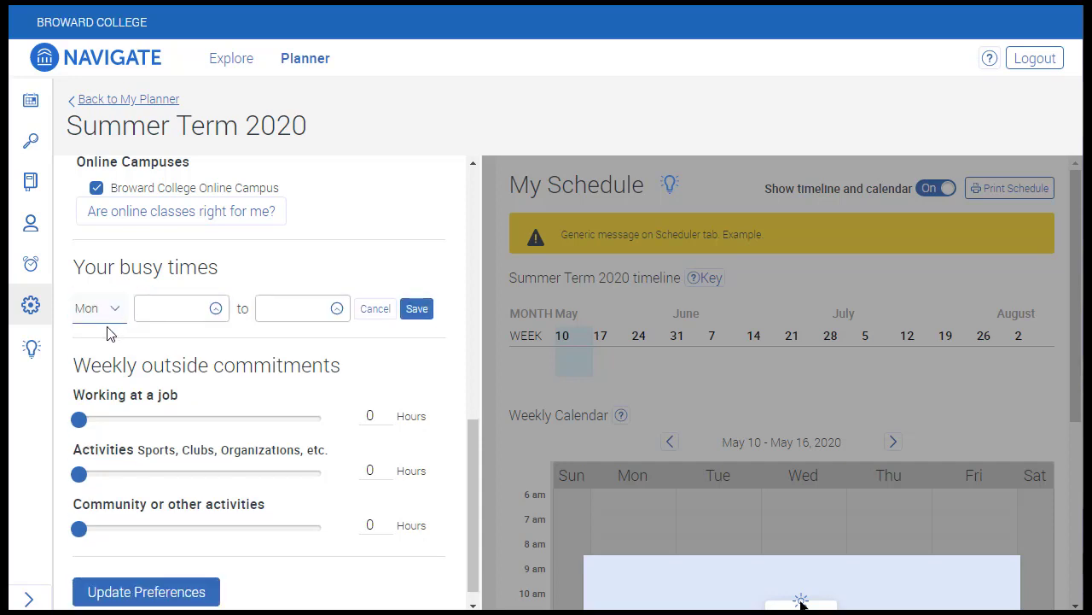
click(117, 320)
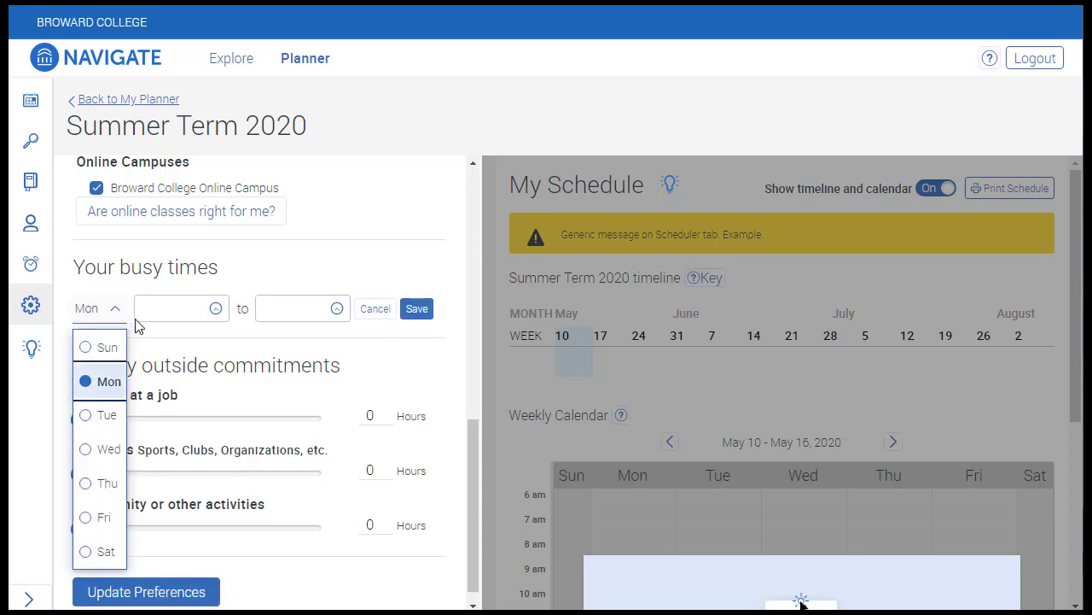
click(143, 309)
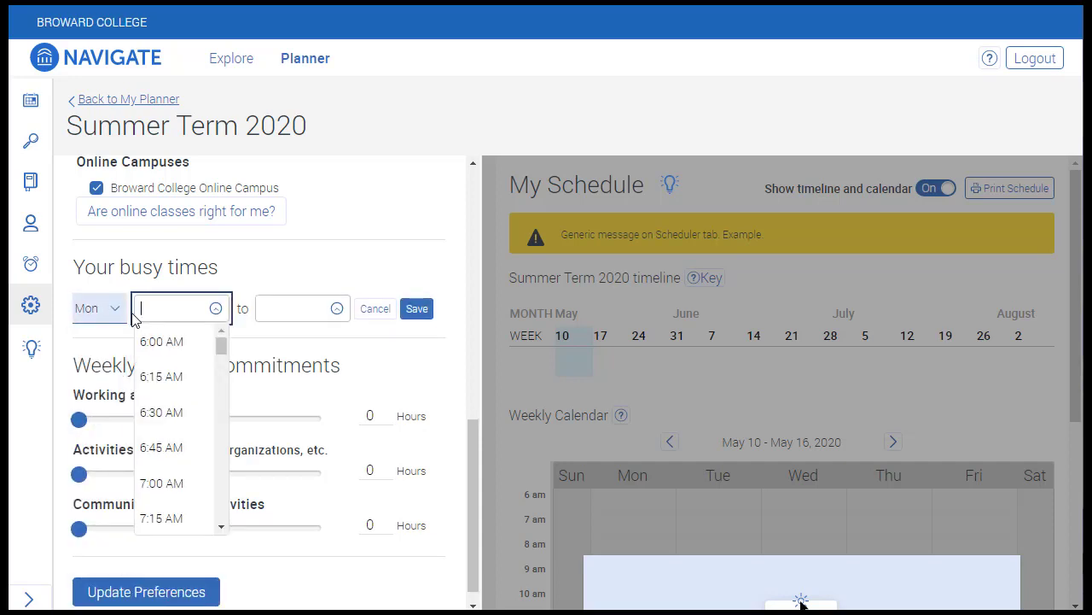
click(115, 314)
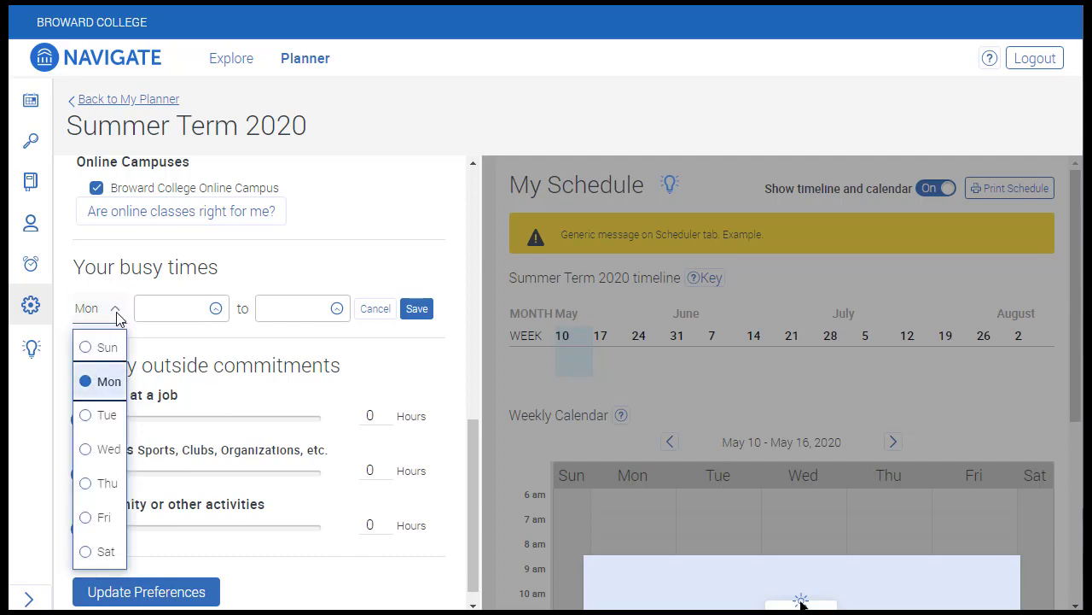
click(109, 381)
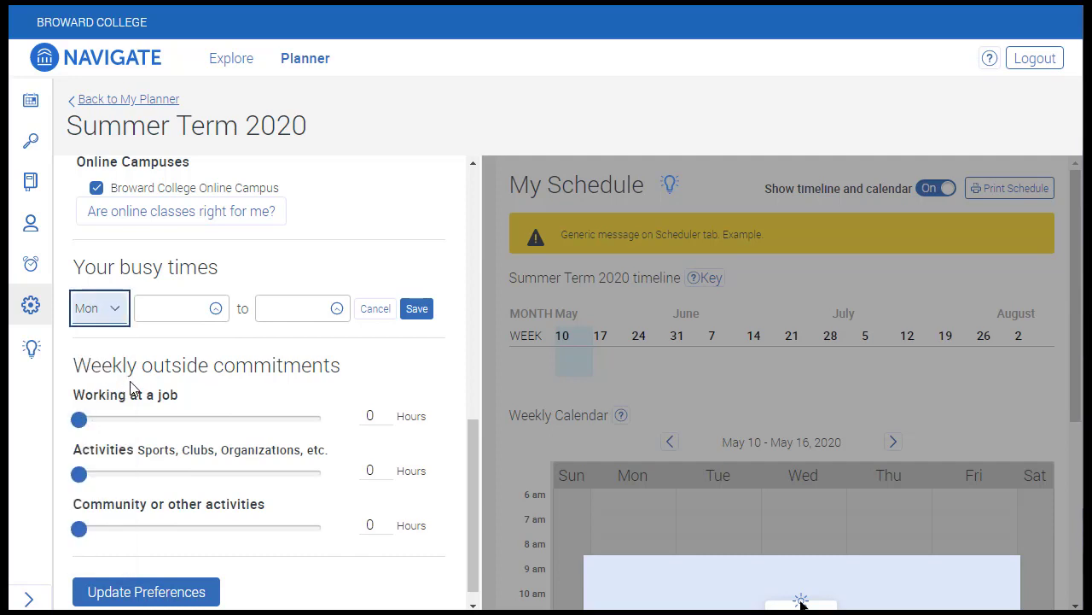
- Set the Monday busy time from 1:00 PM to 4:00 PM and save it
click(202, 312)
drag(221, 350, 183, 464)
click(213, 458)
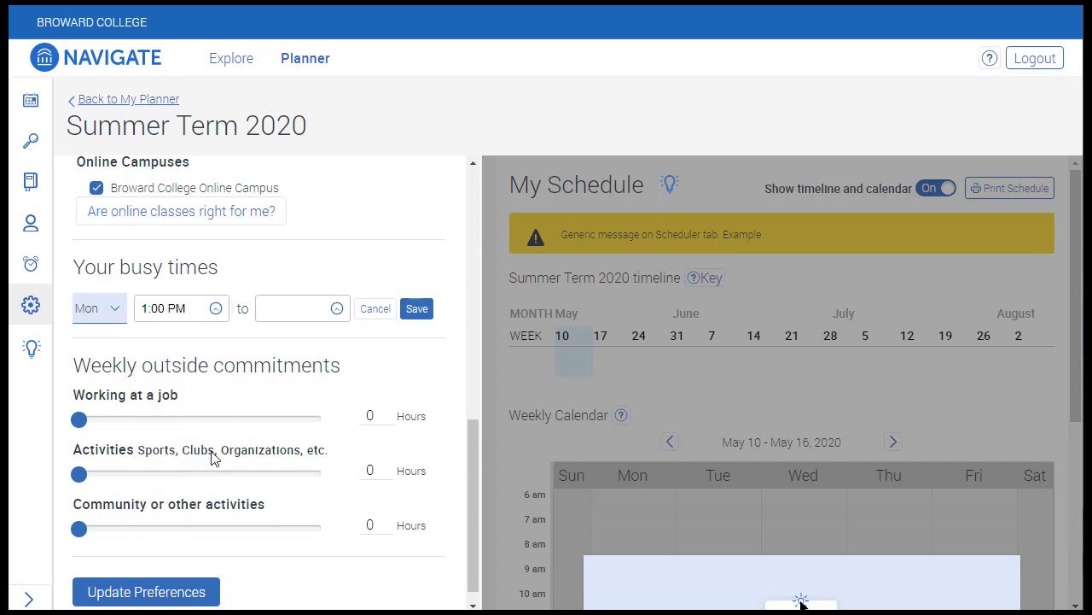
click(307, 317)
drag(341, 344, 343, 438)
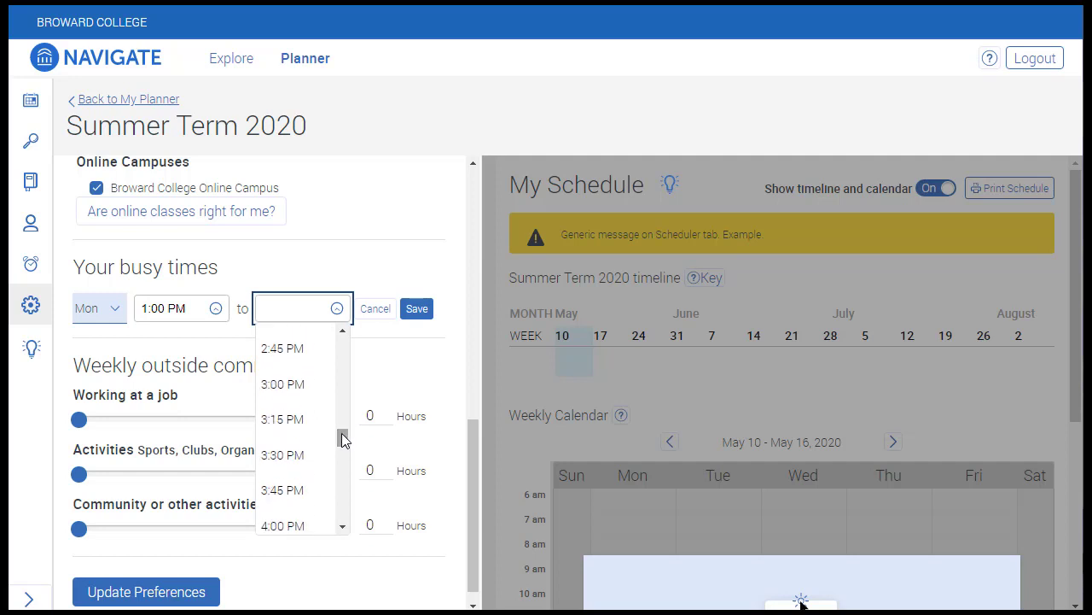
scroll(344, 441, down, 1)
click(298, 418)
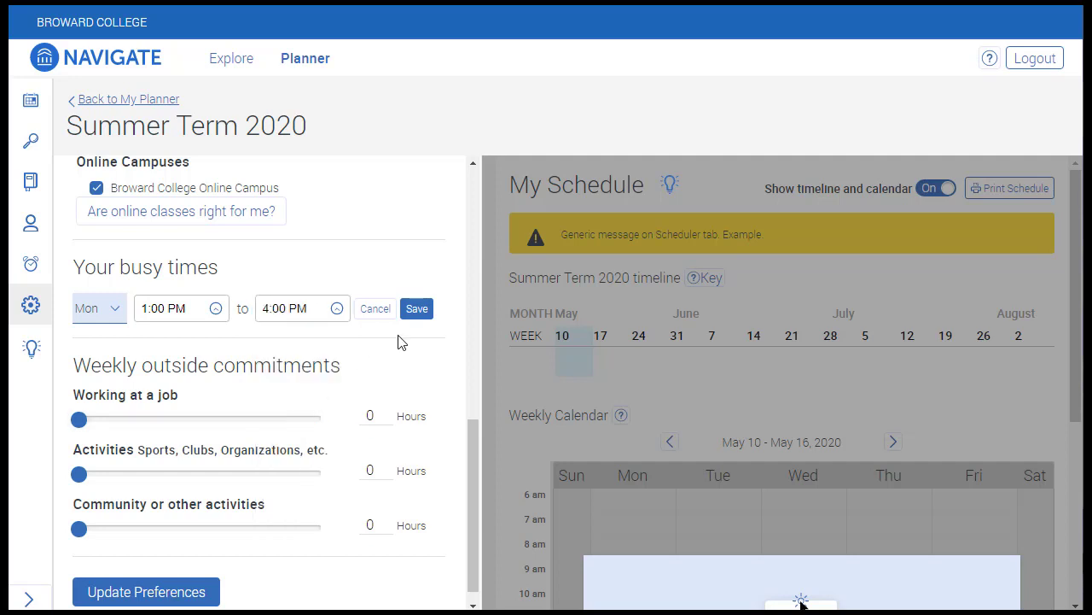
click(416, 311)
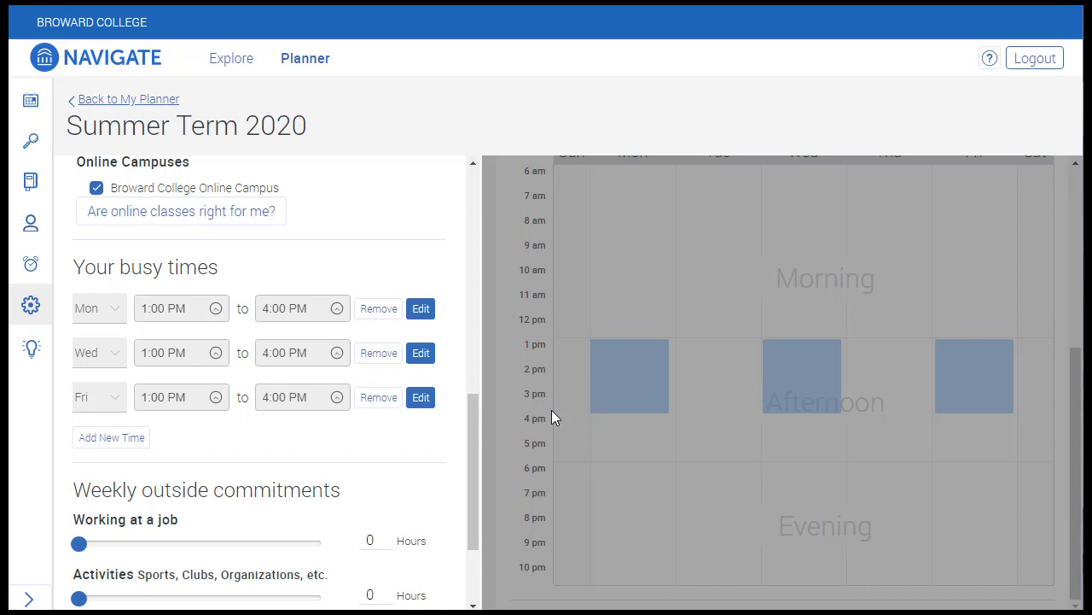
- Set weekly outside commitments to 9 hours working, 5 hours activities and 9 hours community or other activities, and update the preferences
drag(476, 433, 467, 492)
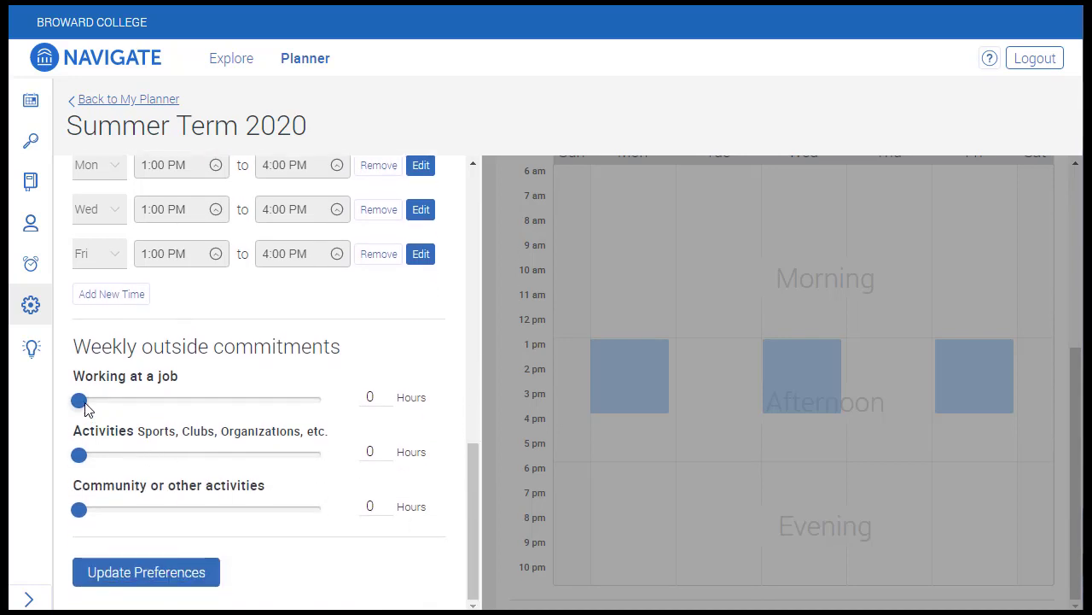
drag(77, 401, 130, 401)
drag(79, 454, 110, 454)
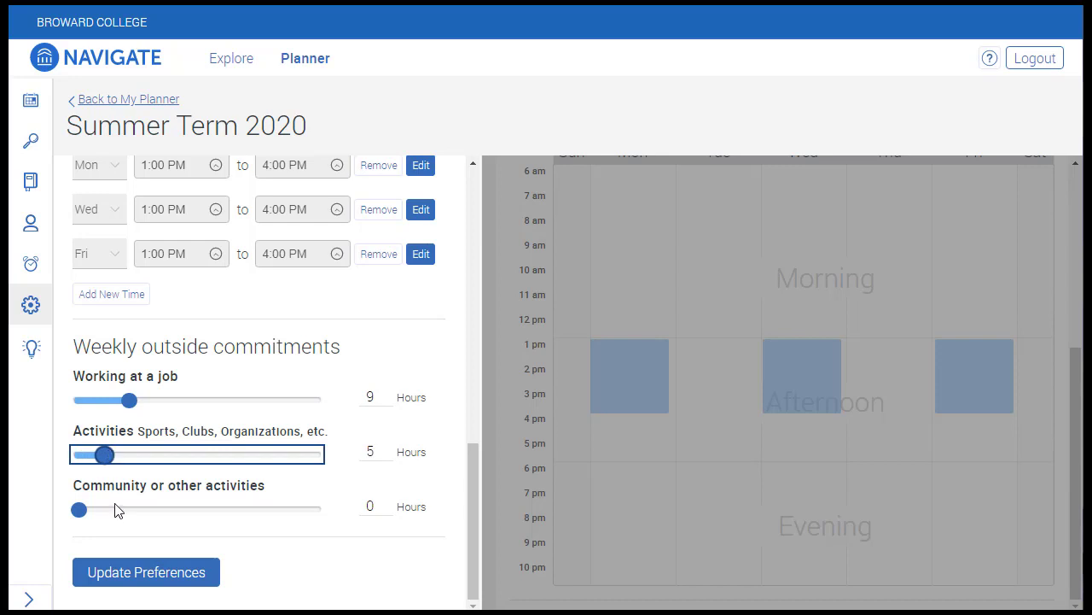
drag(78, 510, 137, 511)
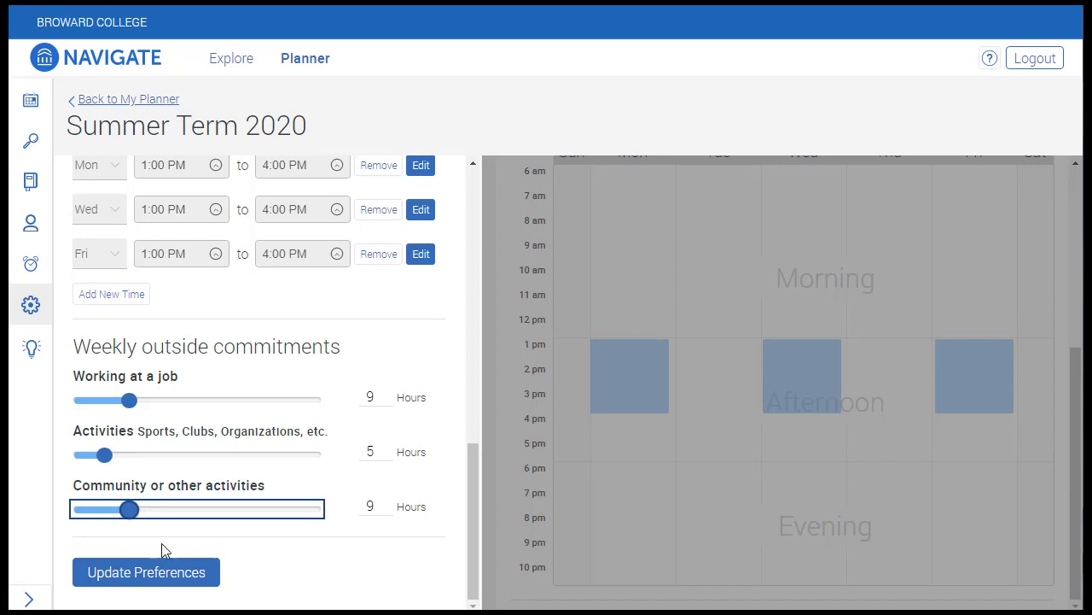
click(149, 577)
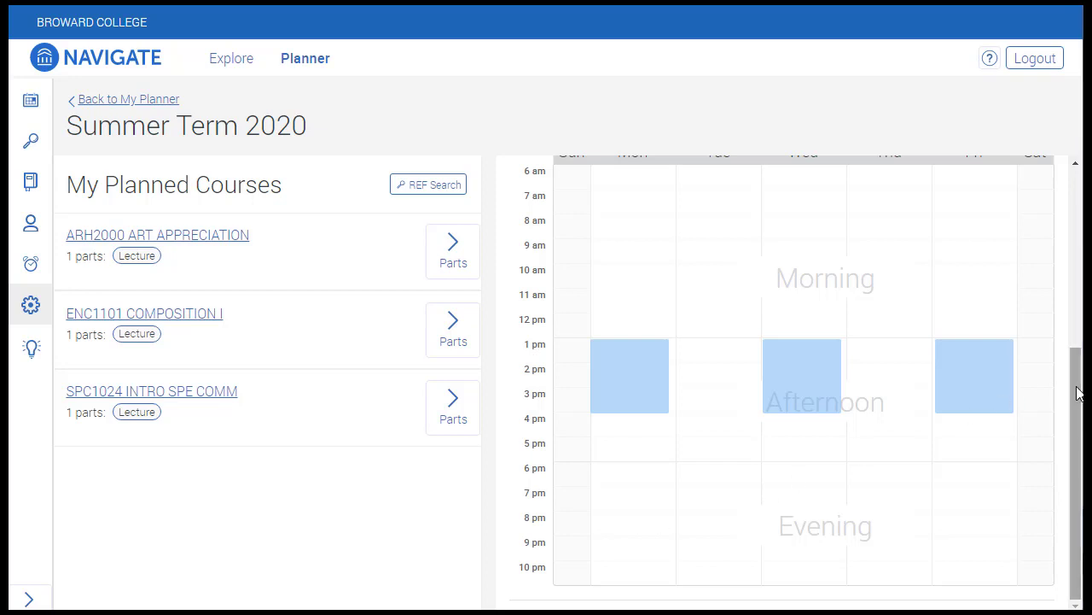
- View the key explaining the Summer Term 2020 timeline symbols and close it
drag(1076, 392, 1053, 237)
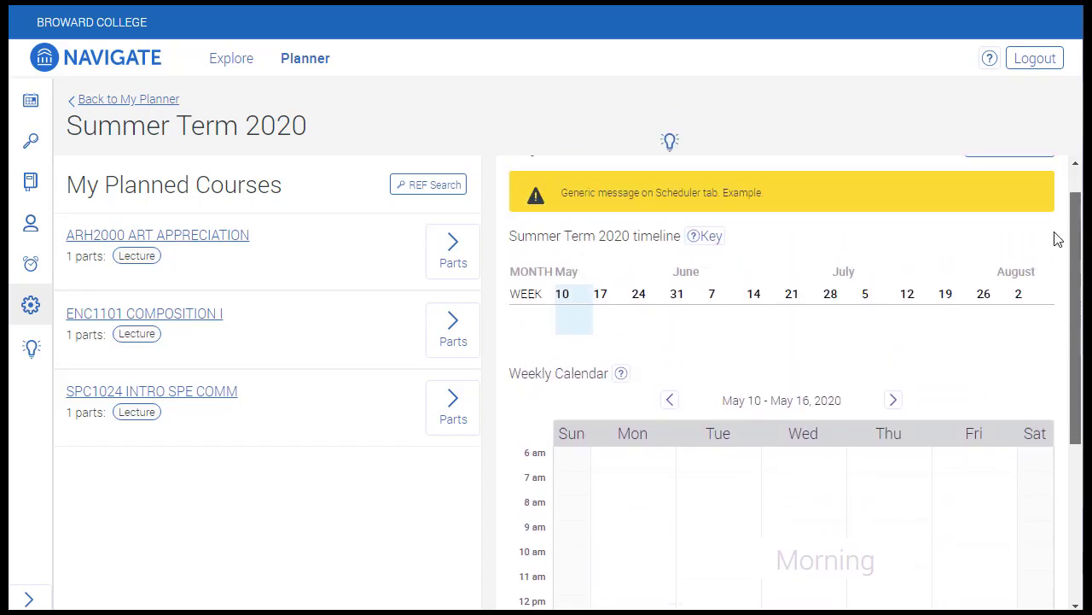
click(700, 237)
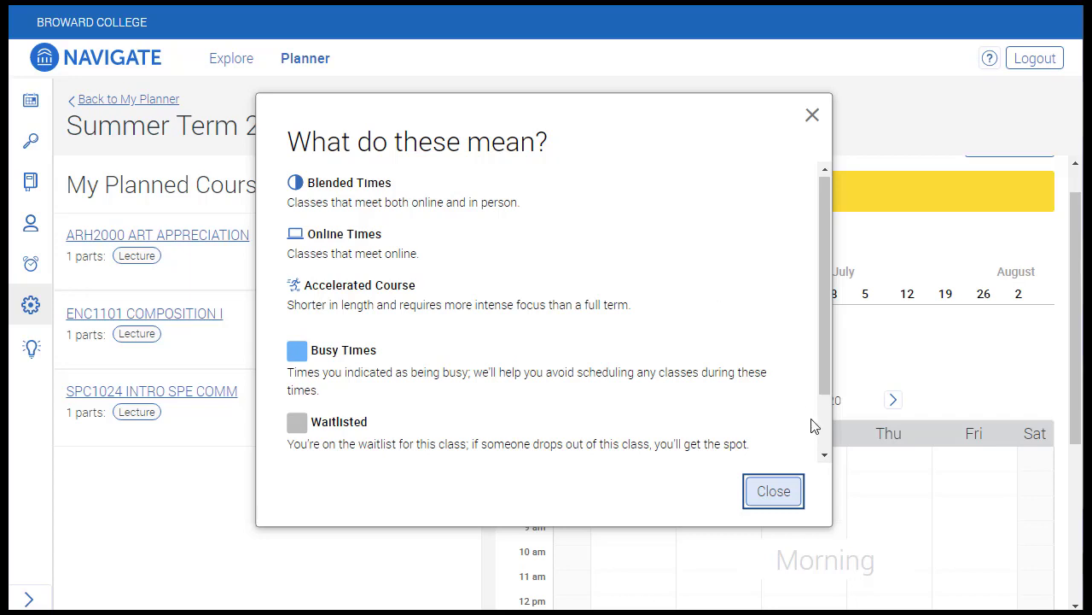
click(774, 493)
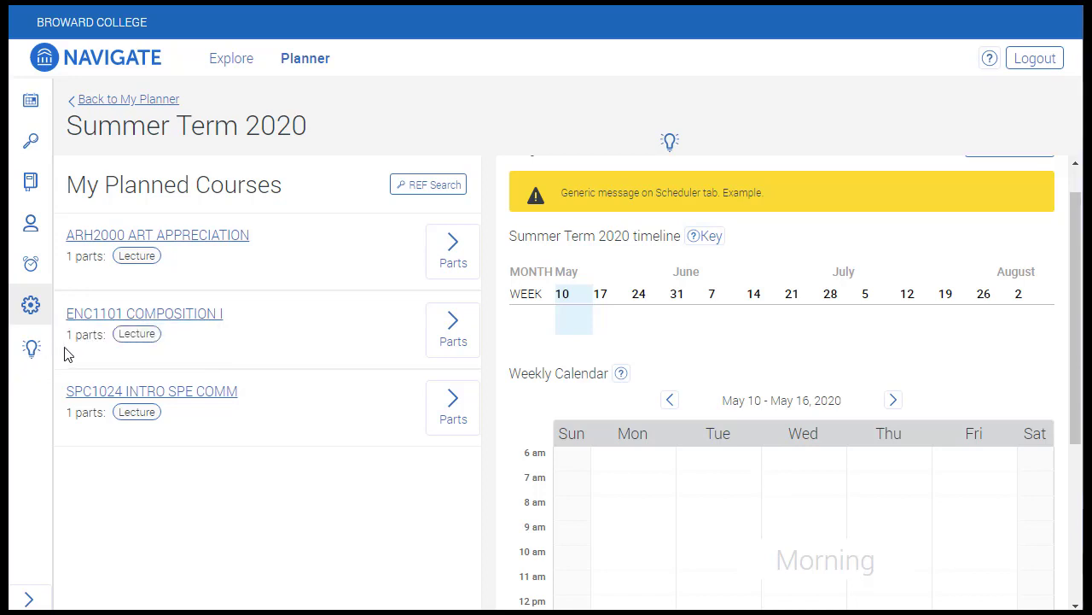
- View the four-step tour of tips for scheduling courses through to its end
click(32, 355)
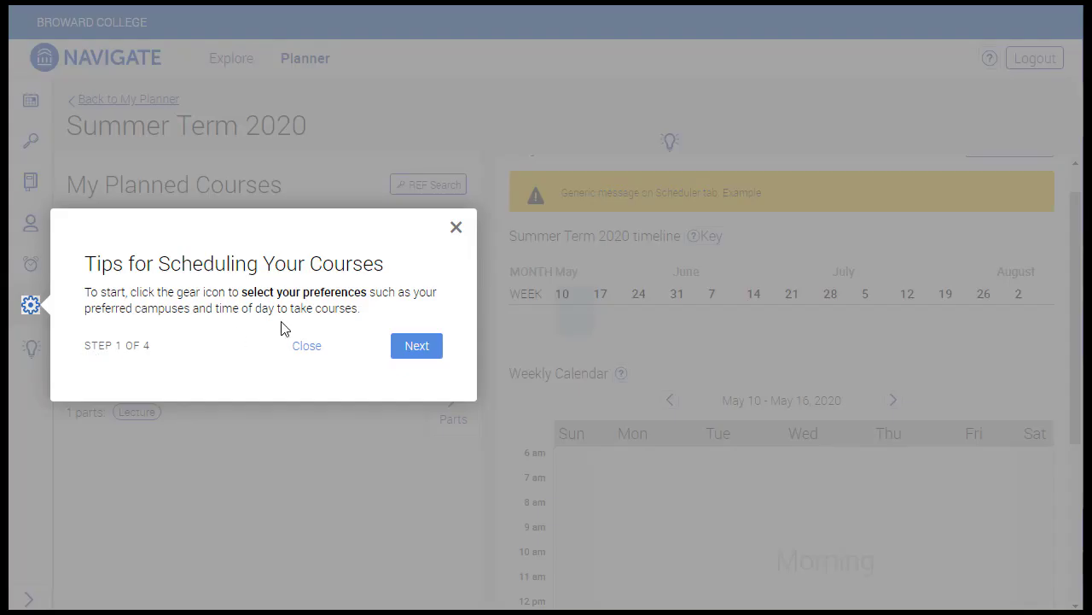
click(415, 343)
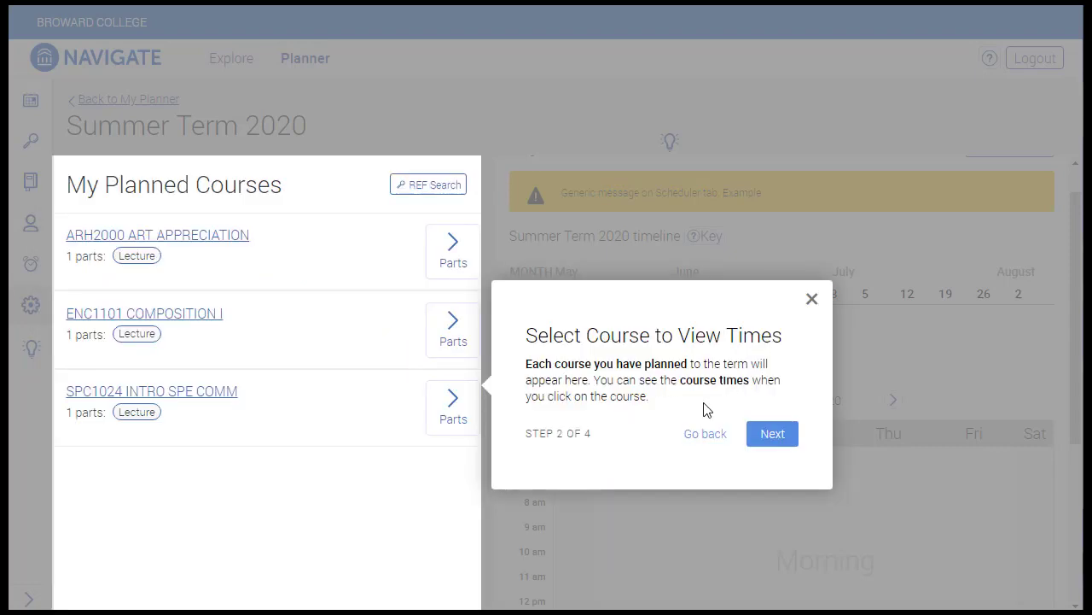
click(772, 435)
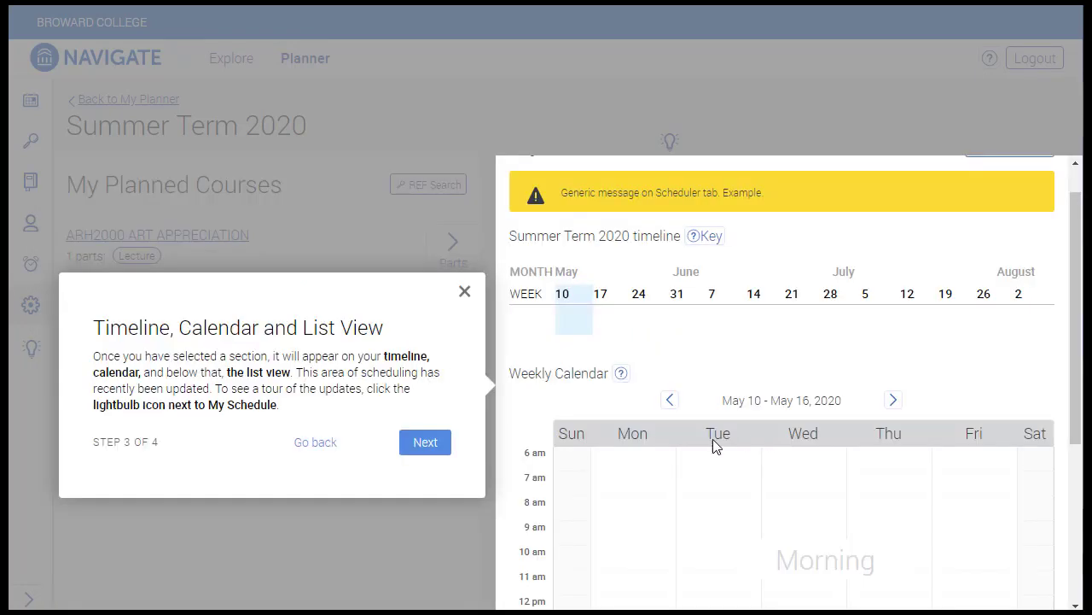
click(422, 444)
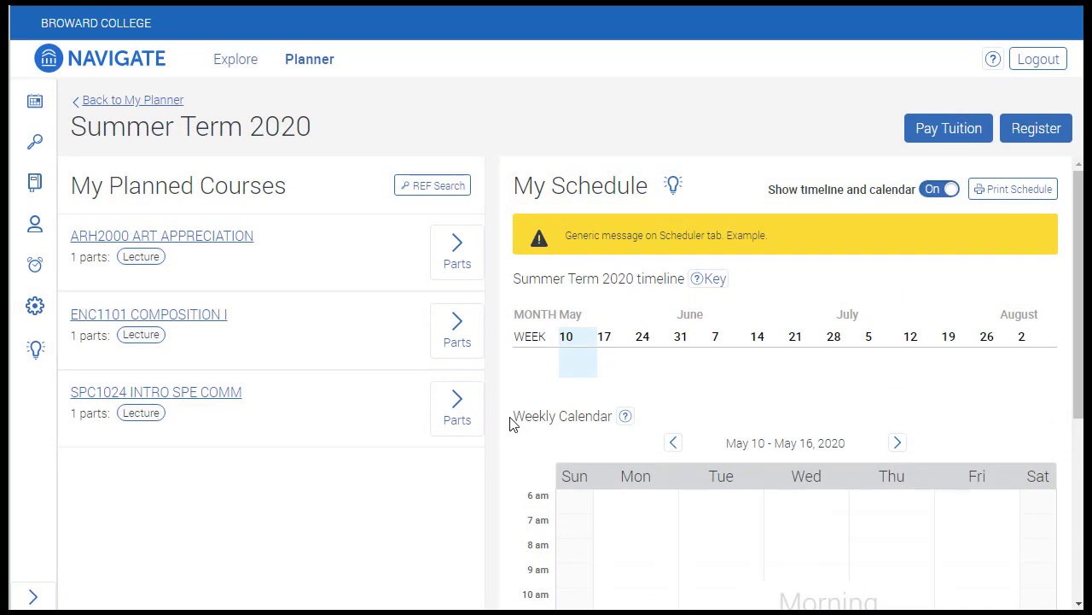
- Open the ENC1101 Composition I lecture section times for the May 11th - Jun 22nd date range
click(454, 335)
scroll(367, 375, down, 2)
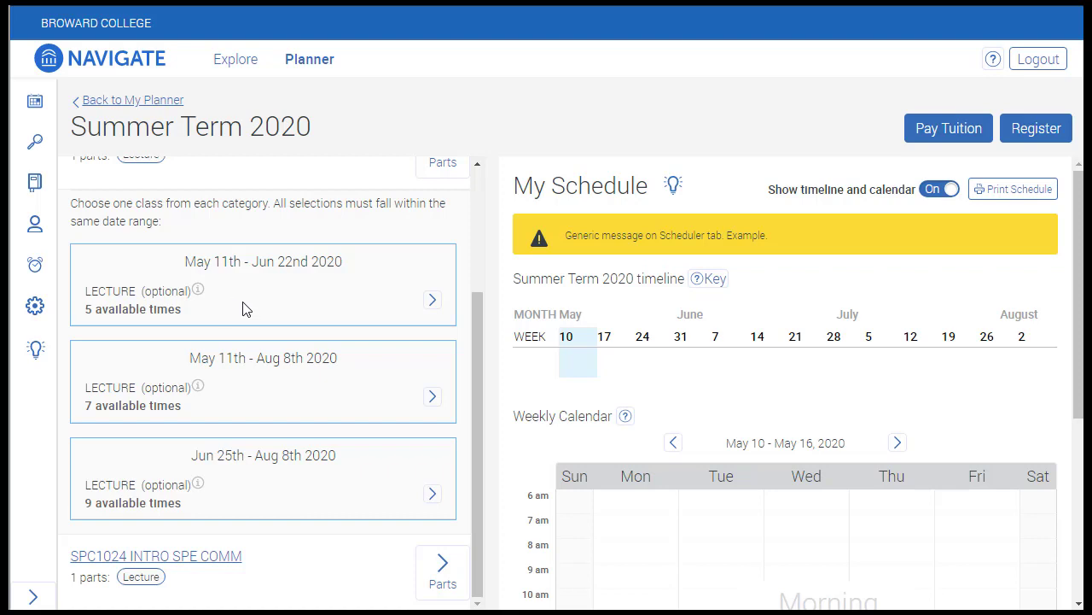
click(432, 301)
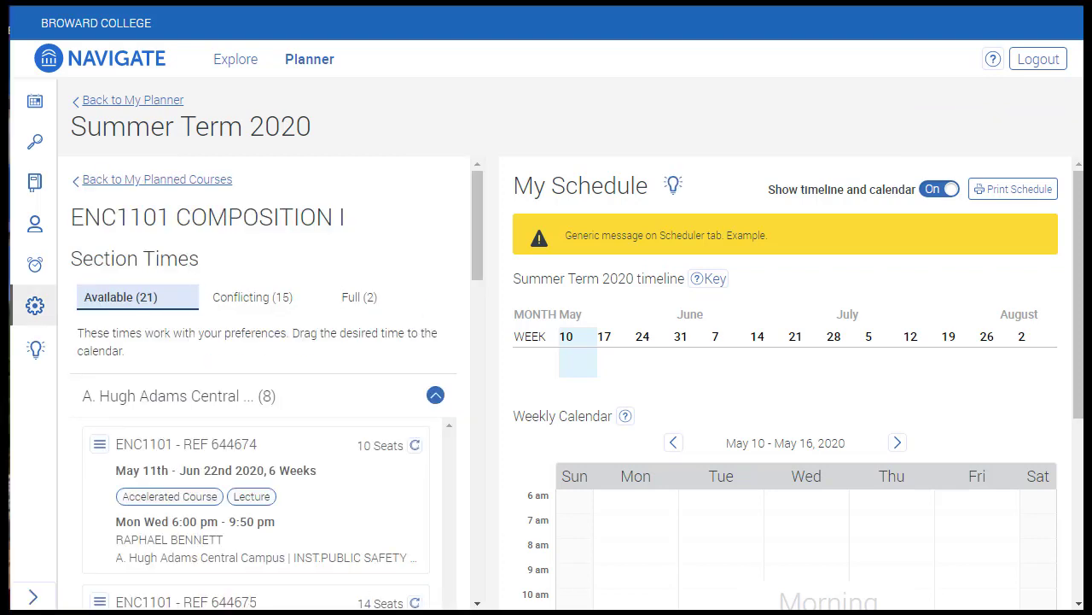
drag(89, 536, 479, 477)
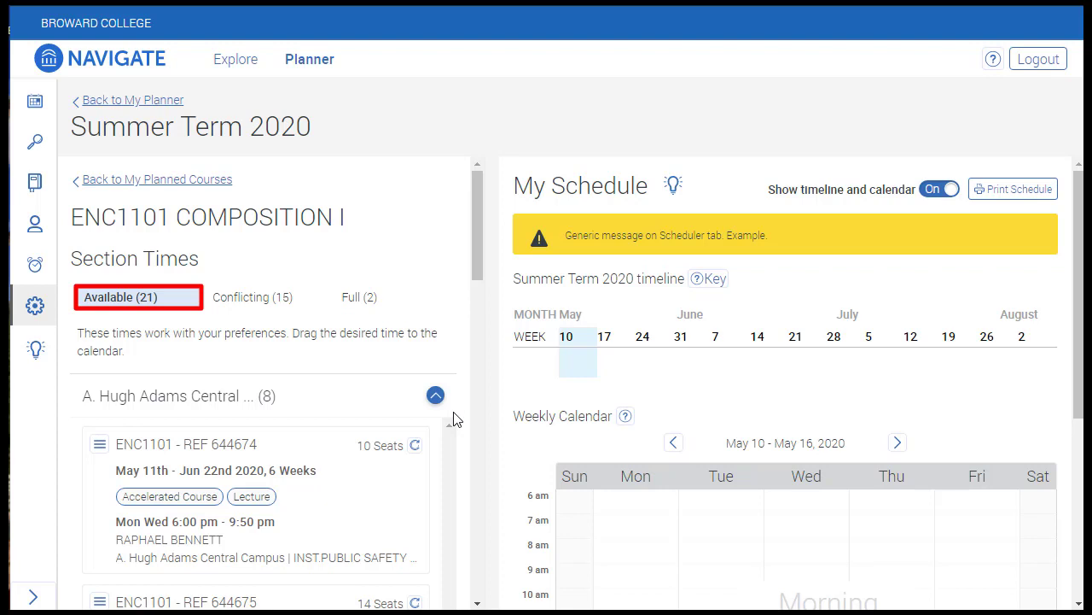
- Check the conflicting and full ENC1101 section times, and return to the available ones
click(258, 309)
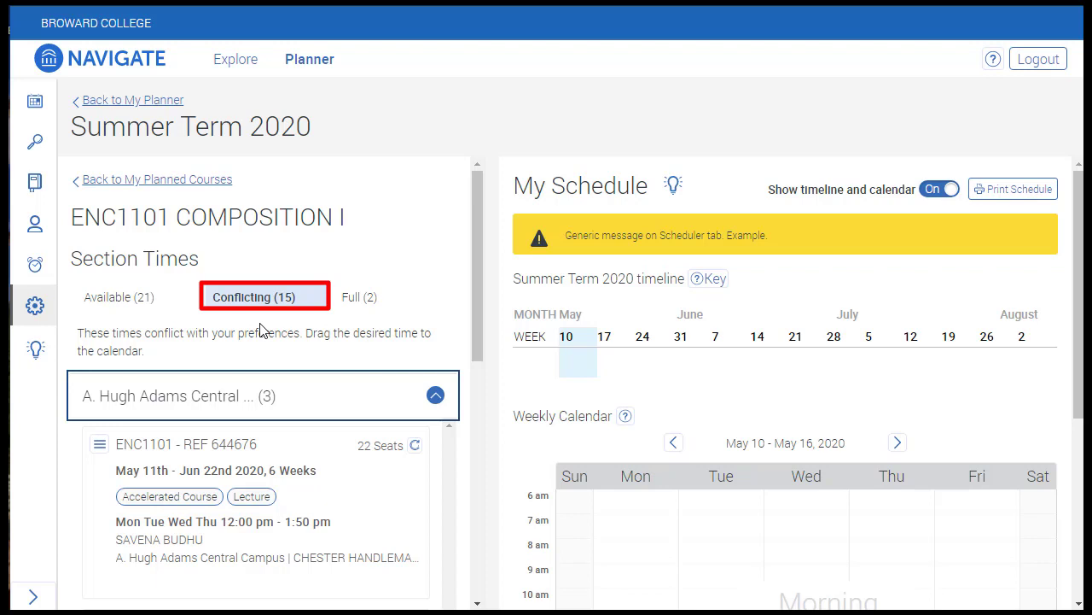
click(360, 299)
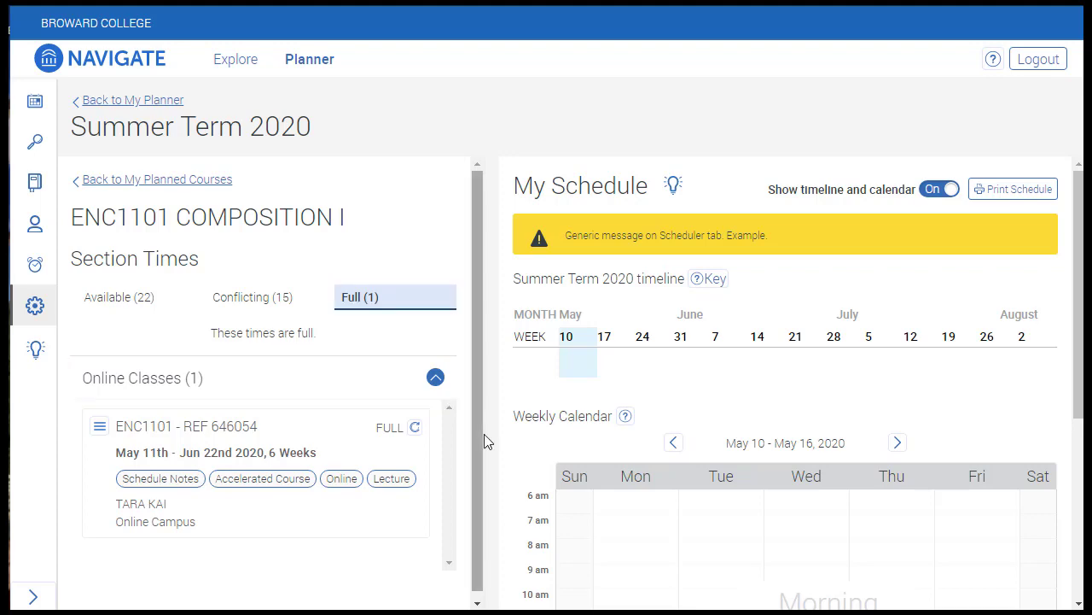
click(127, 299)
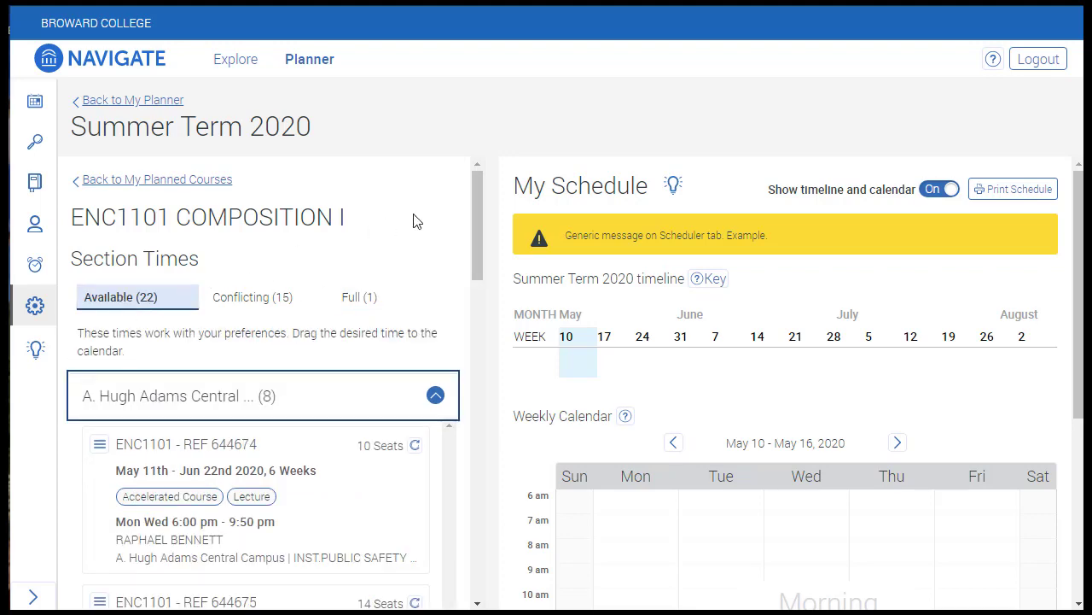
- Browse the campus groups, expand the A. Hugh Adams Central sections and read the schedule notes for ENC1101 REF 644680
drag(478, 346, 468, 529)
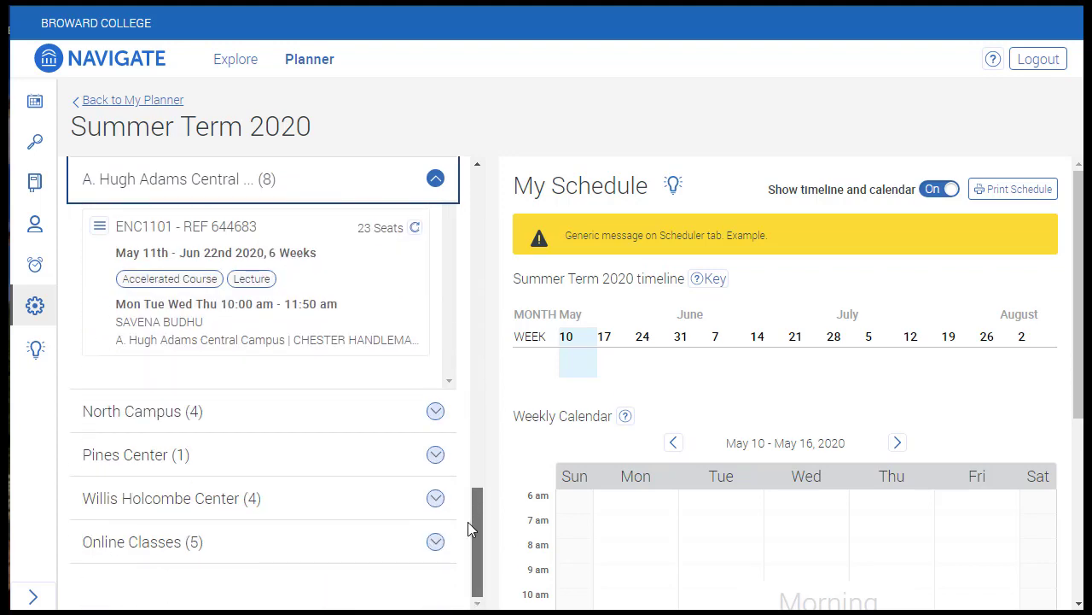
click(435, 179)
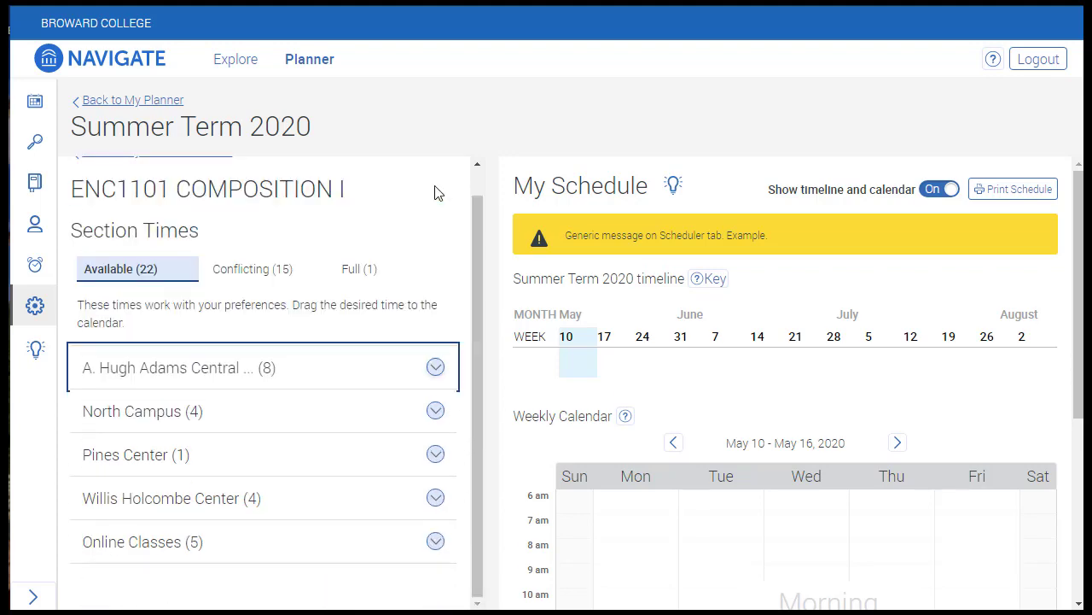
click(435, 368)
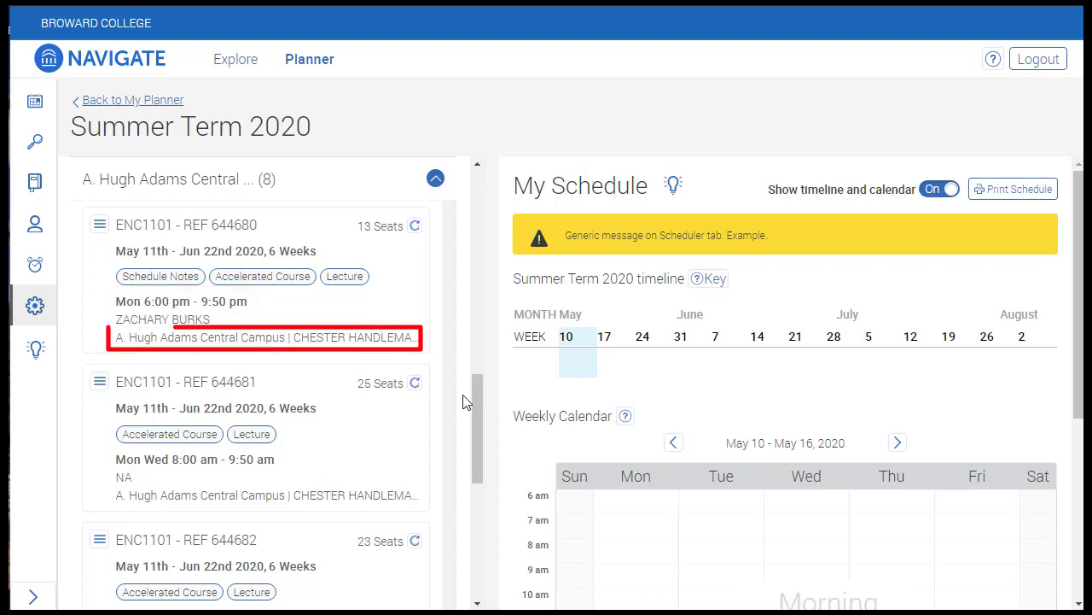
mouse_move(260, 275)
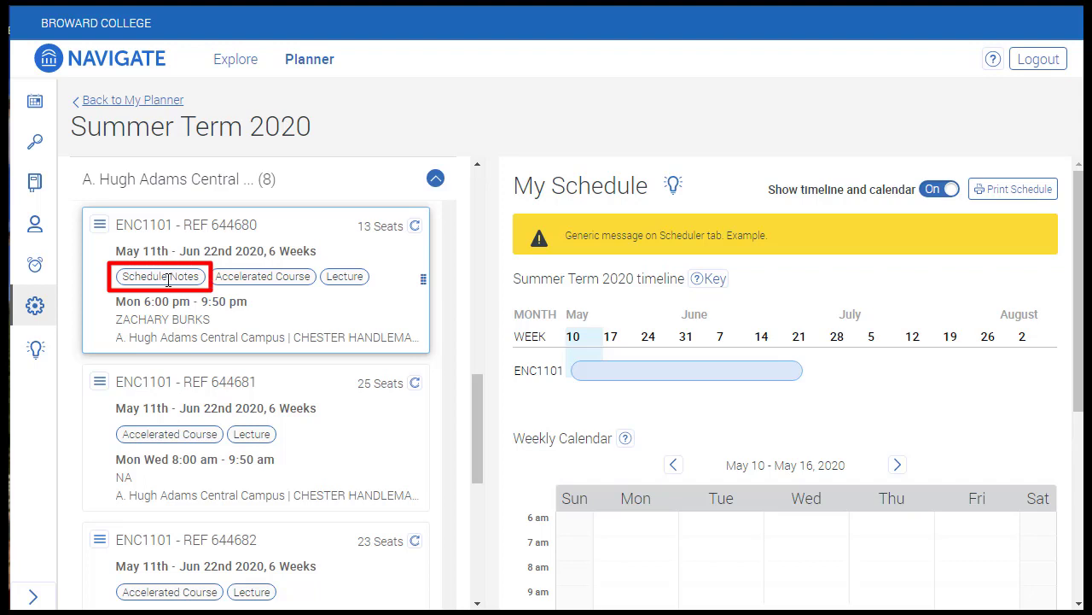
mouse_move(168, 279)
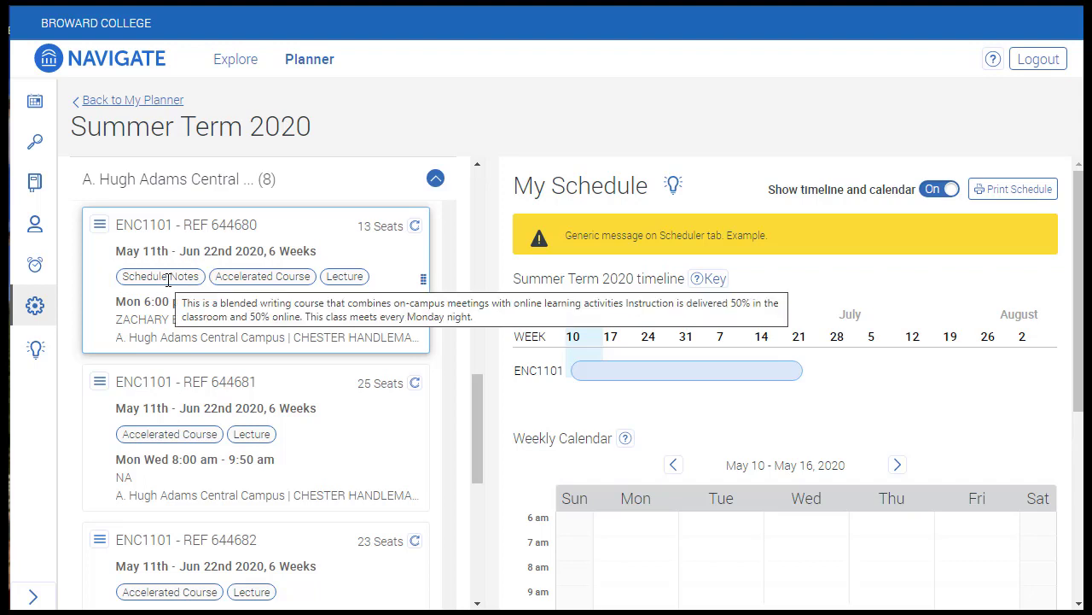
mouse_move(350, 480)
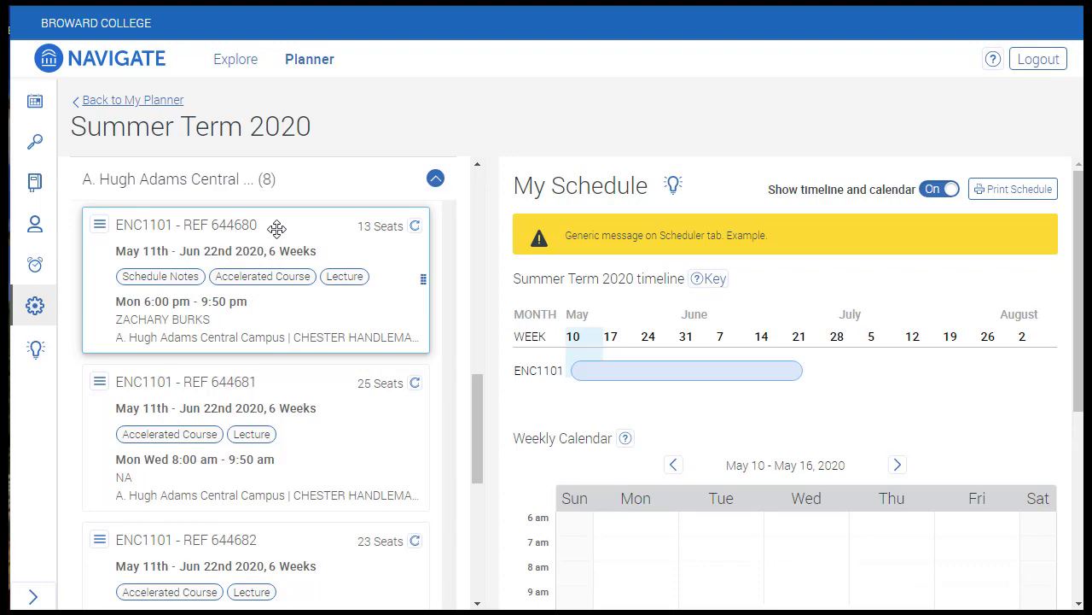
- Add ENC1101 section REF 644680, Monday 6:00 pm - 9:50 pm, to the schedule
mouse_move(277, 229)
mouse_down()
mouse_move(507, 329)
mouse_move(739, 470)
mouse_move(754, 495)
mouse_move(302, 205)
mouse_move(275, 203)
mouse_move(302, 210)
mouse_move(265, 221)
mouse_up()
click(99, 225)
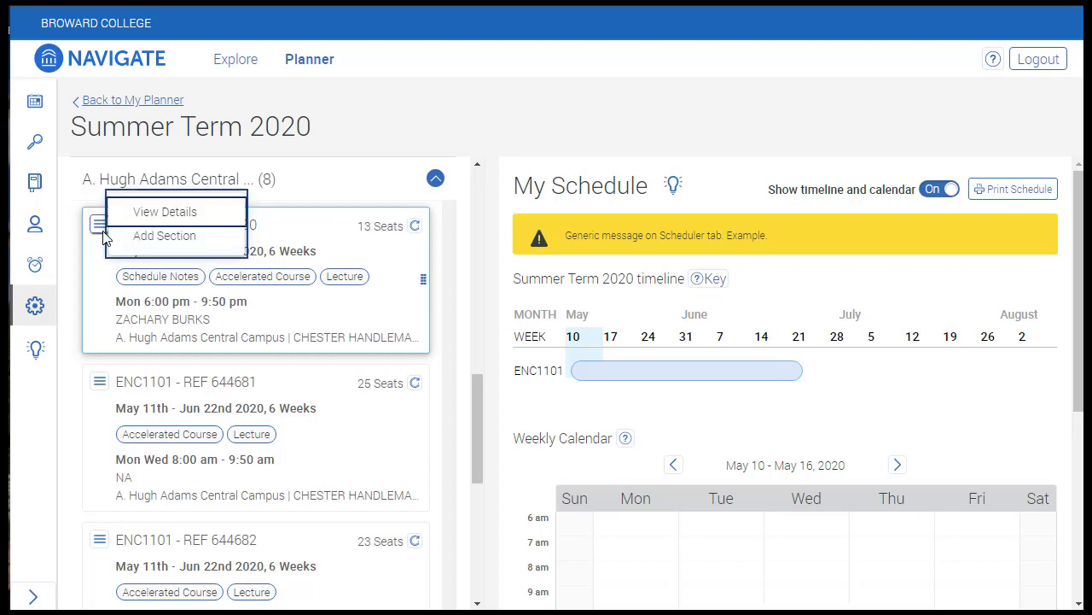
click(139, 243)
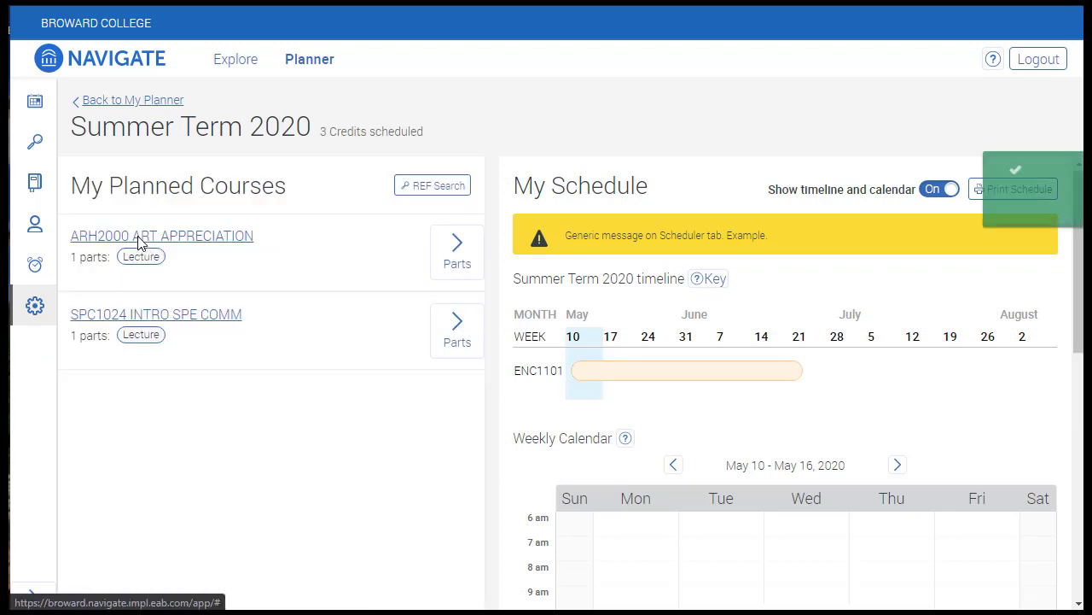
- Check ENC1101 on the weekly calendar and timeline, and switch the timeline and calendar display off and back on
drag(1073, 217, 1082, 371)
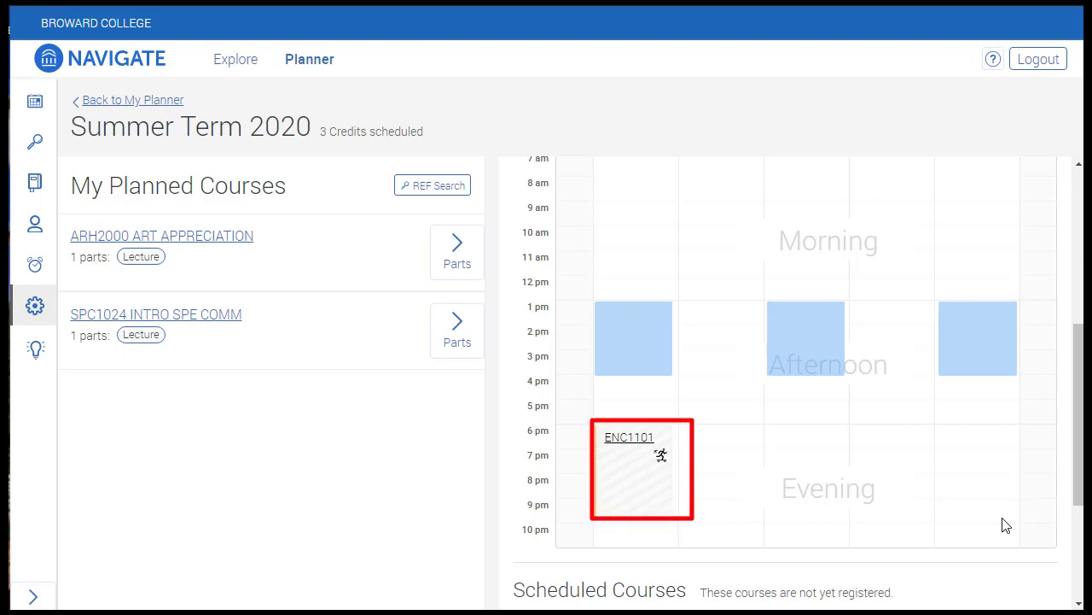
drag(1077, 401, 1071, 247)
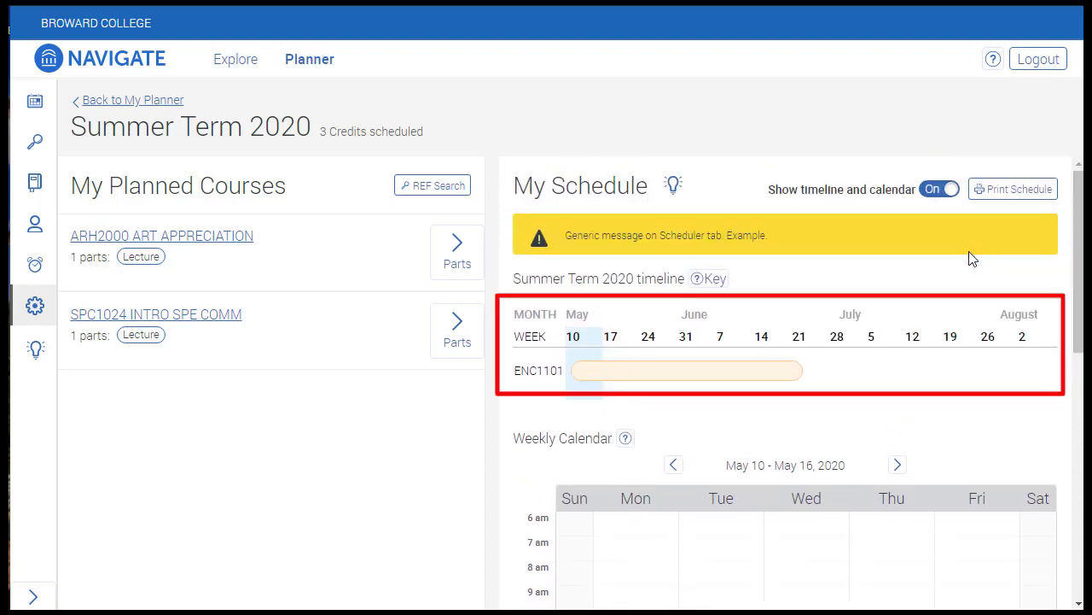
click(950, 191)
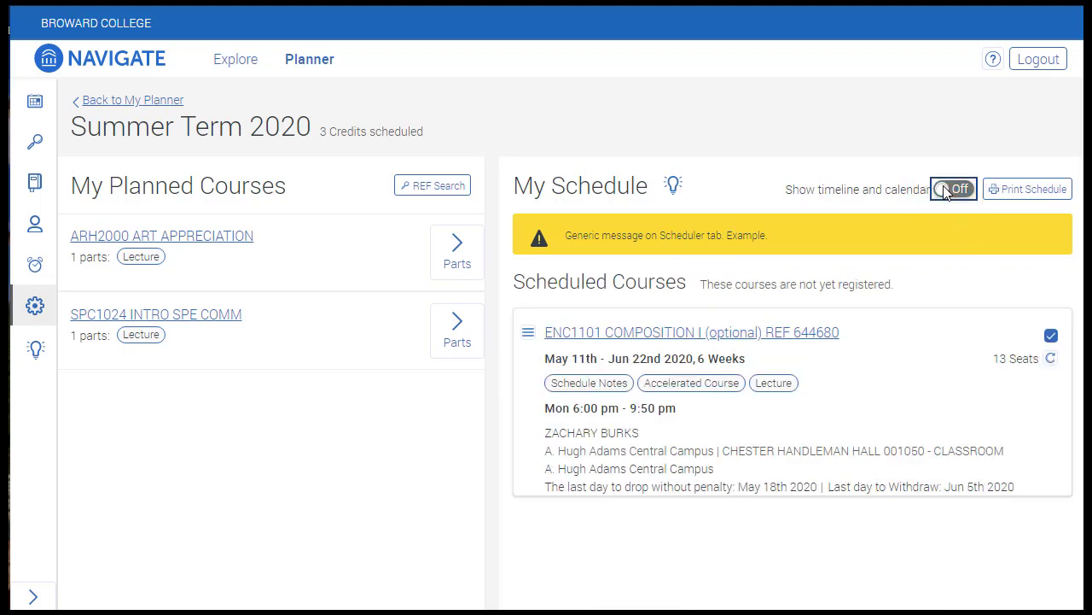
click(946, 193)
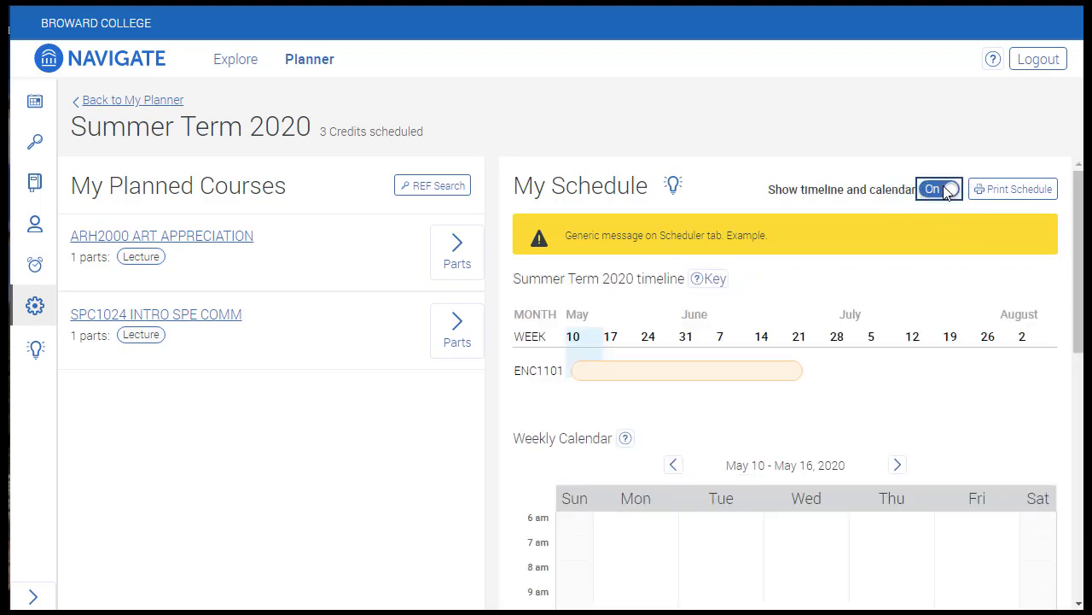
- Add SPC1024 section REF 644832, Tuesday and Thursday 8:00 am - 9:50 am, from the May 11th - Jun 22nd lecture times to the schedule
click(459, 345)
scroll(419, 438, down, 2)
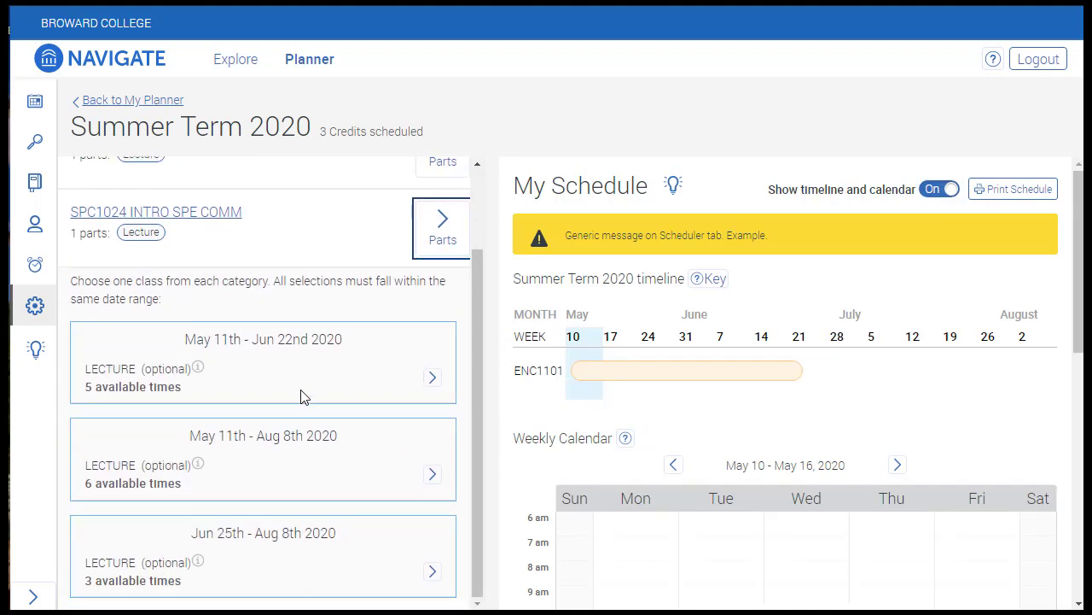
click(432, 377)
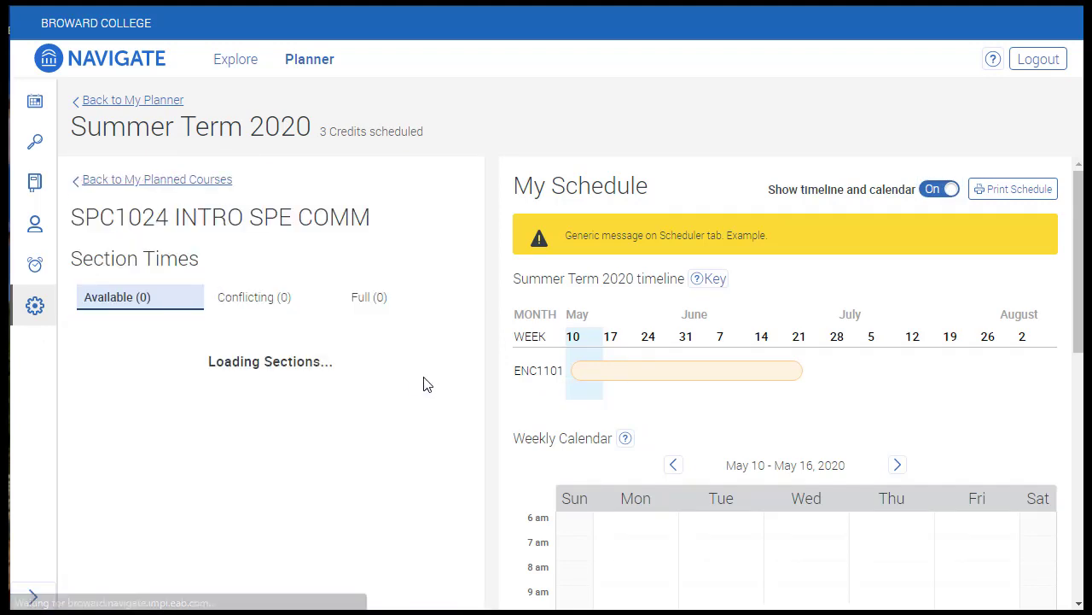
scroll(398, 375, down, 3)
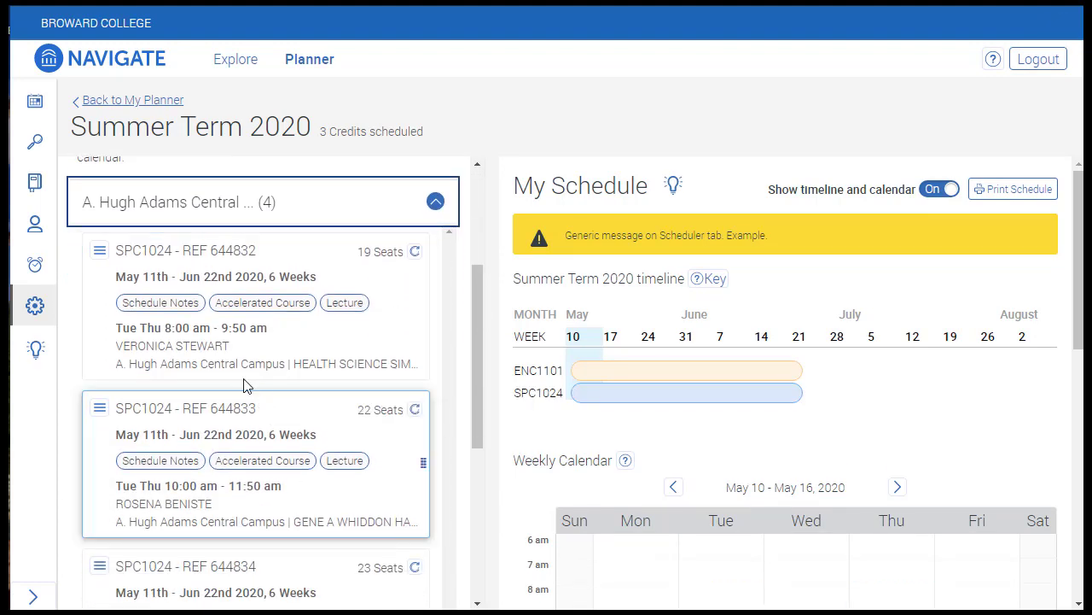
drag(103, 310, 640, 569)
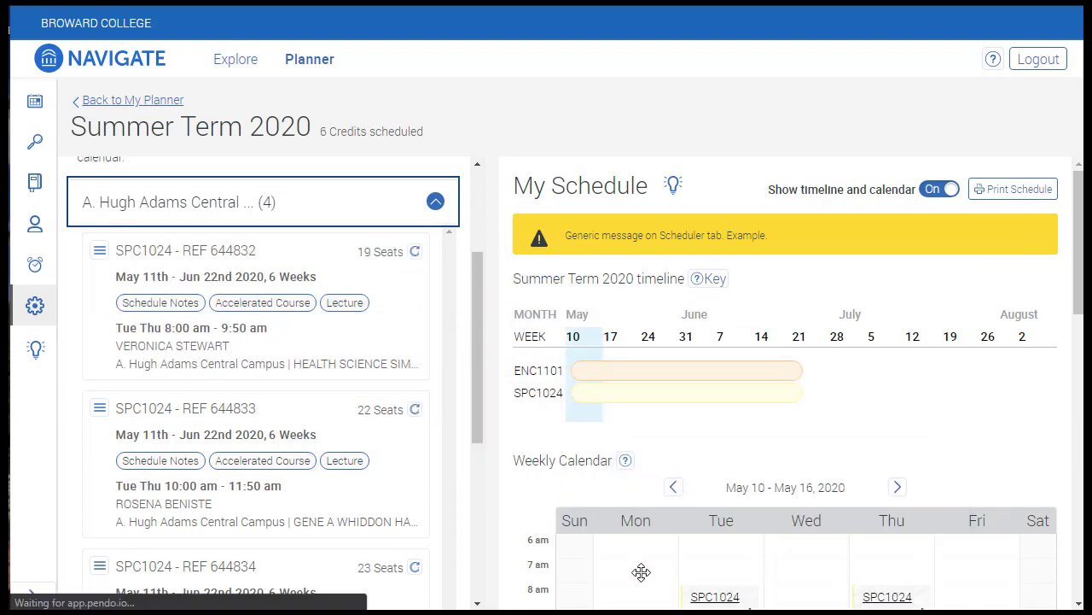
- Review the weekly calendar and the scheduled course details for ENC1101 and SPC1024
scroll(645, 580, down, 3)
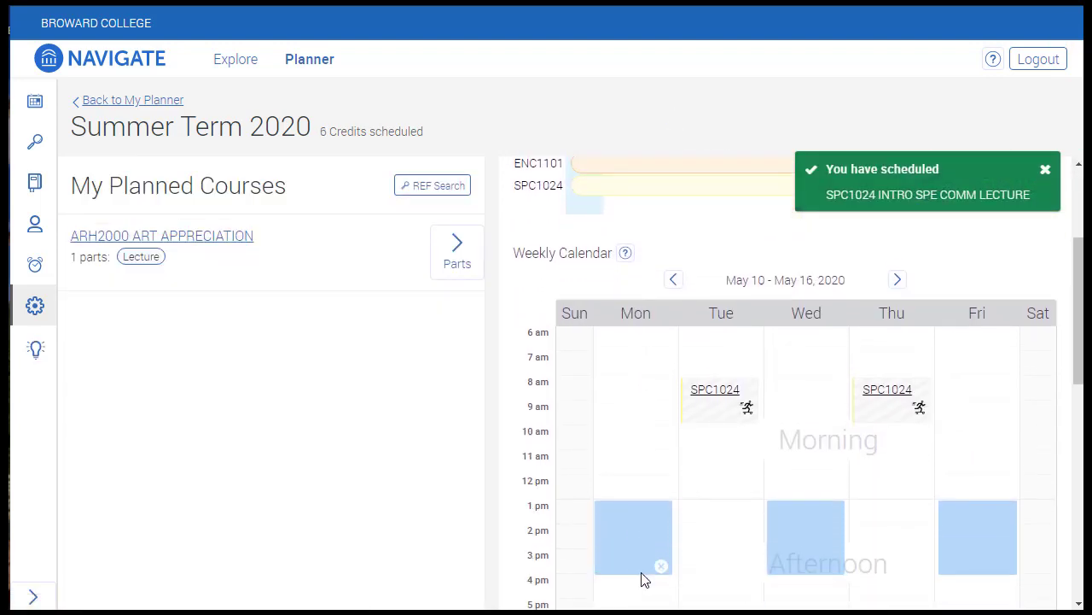
scroll(645, 579, down, 1)
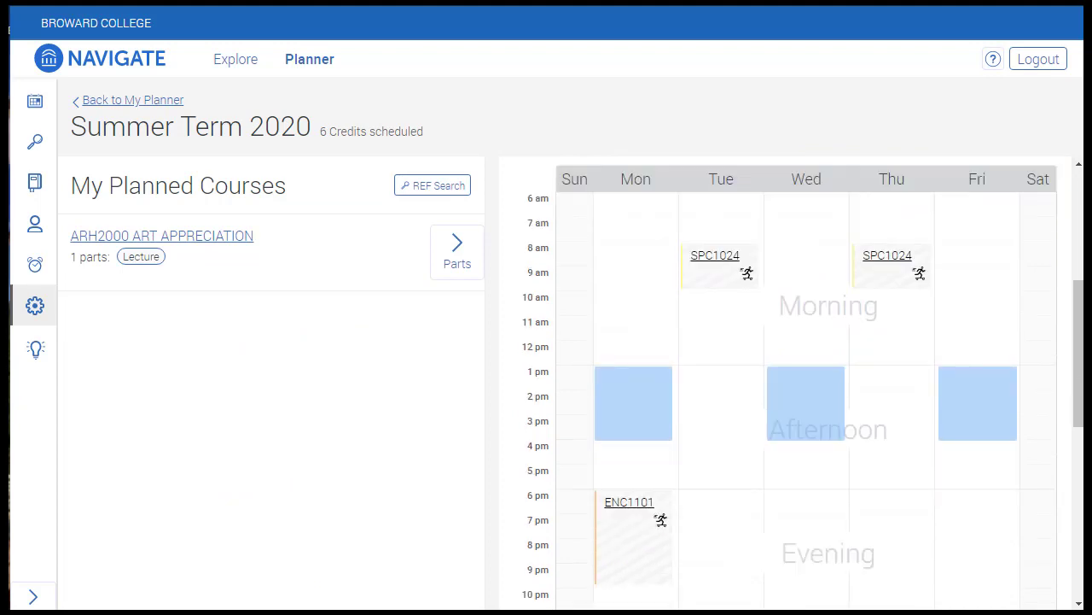
scroll(645, 579, down, 5)
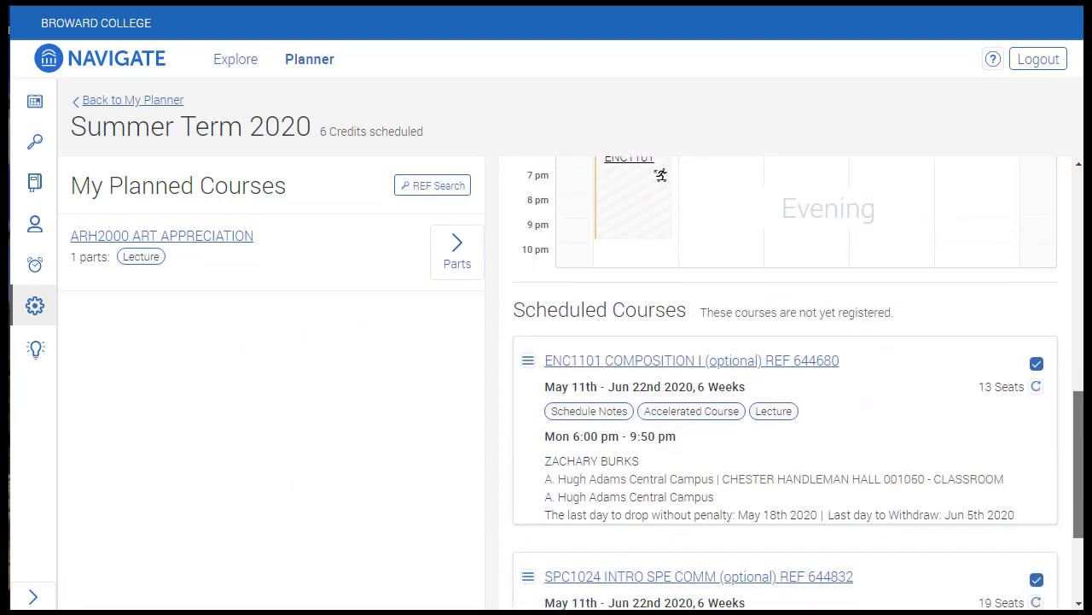
scroll(645, 578, down, 3)
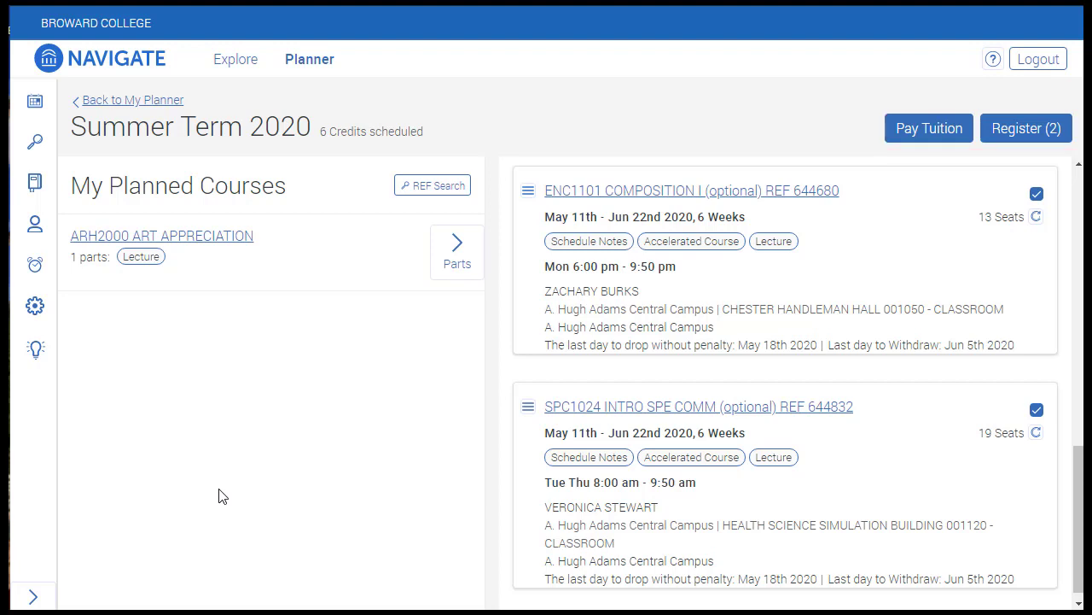
scroll(900, 466, up, 1)
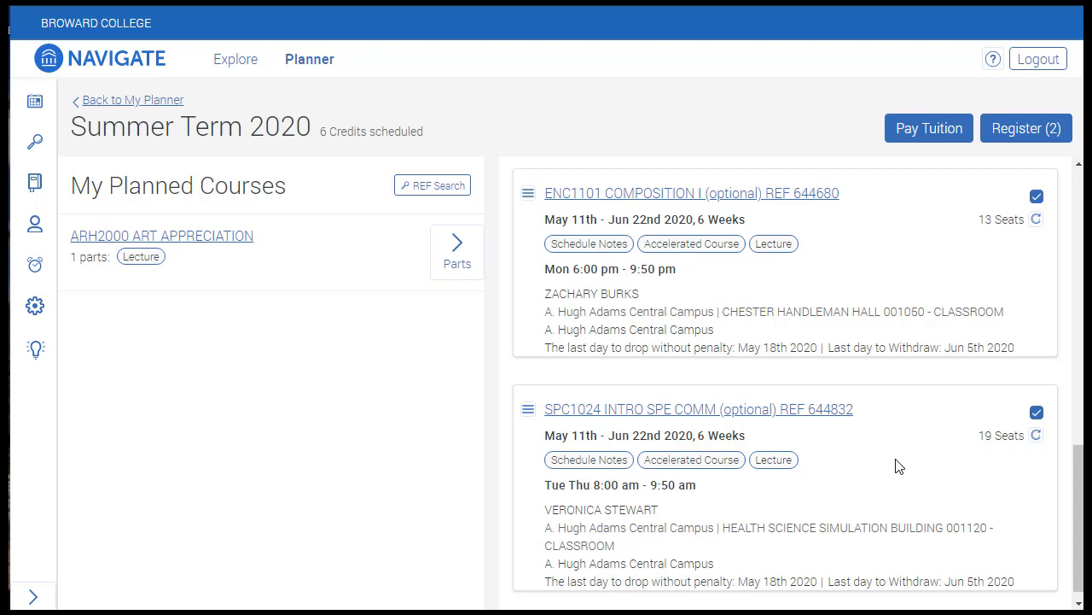
scroll(991, 330, down, 1)
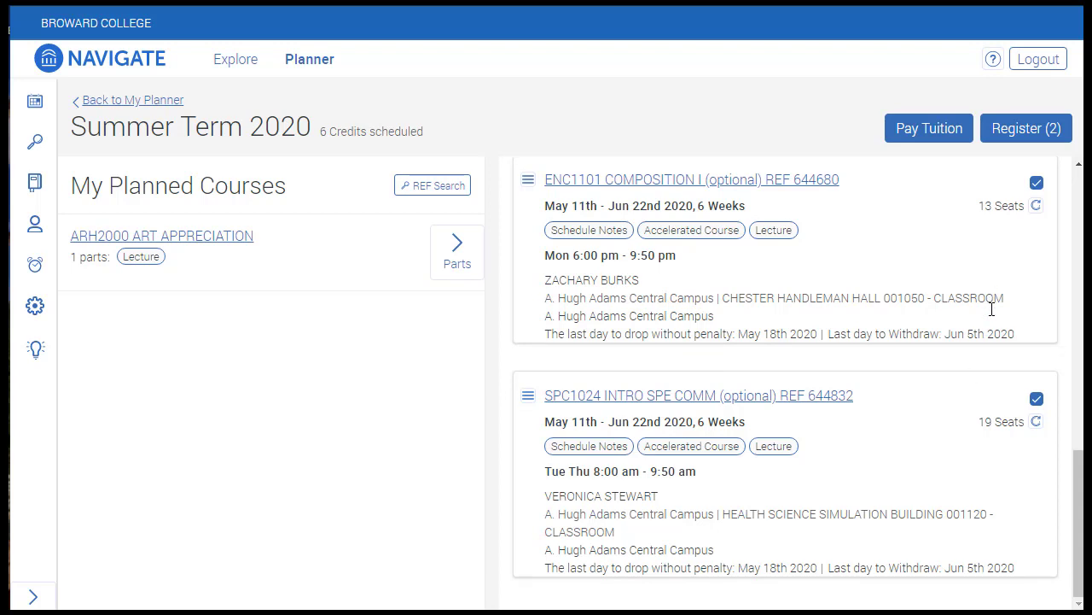
- Register for the scheduled ENC1101 and SPC1024 sections, acknowledge the transaction summary and view the registered courses
click(1012, 129)
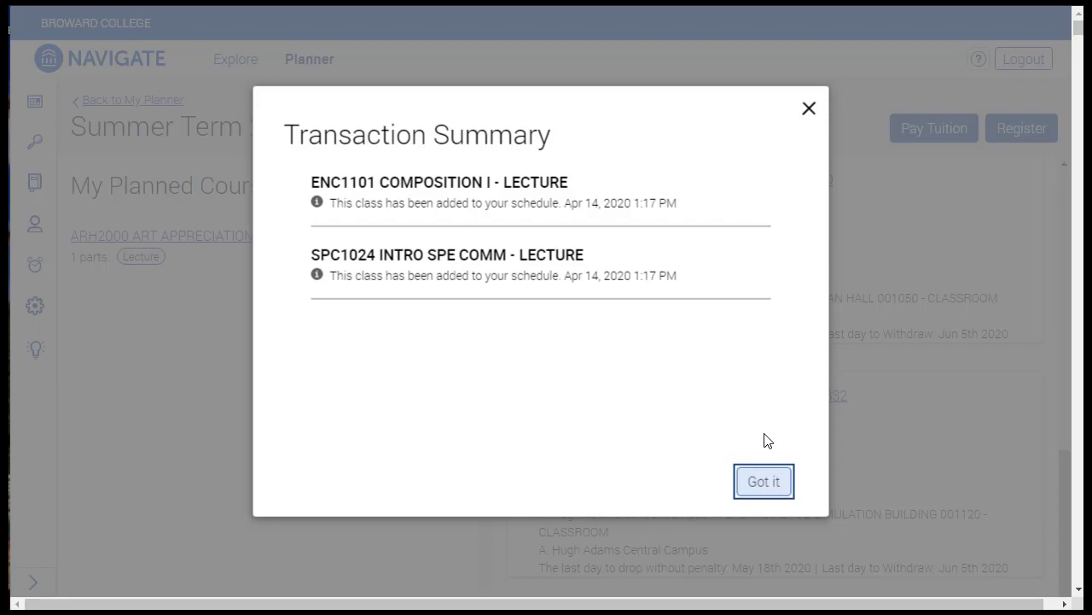
click(764, 481)
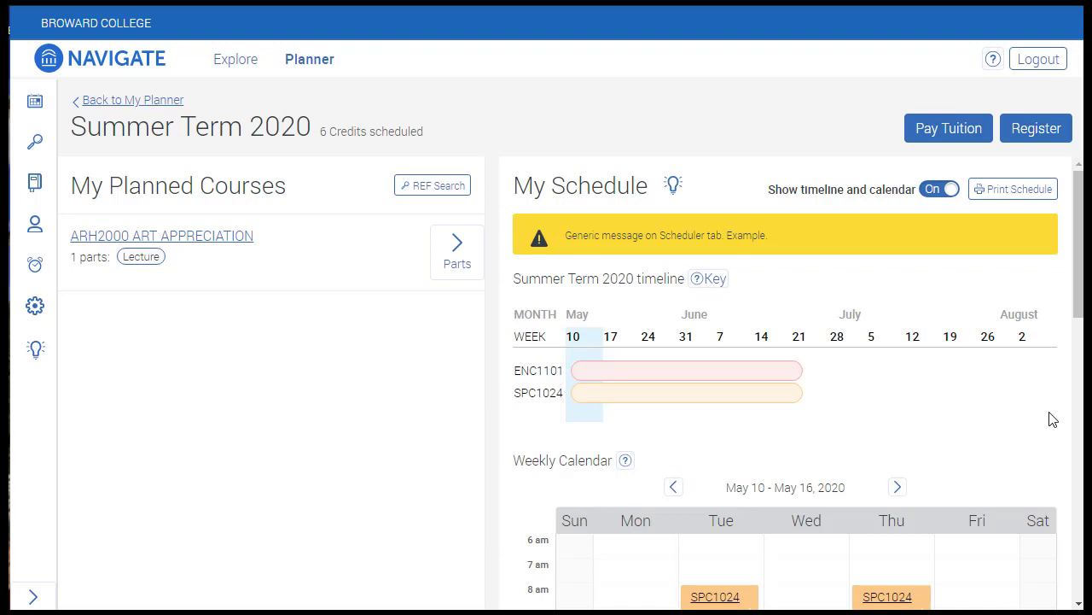
drag(1078, 256, 1080, 505)
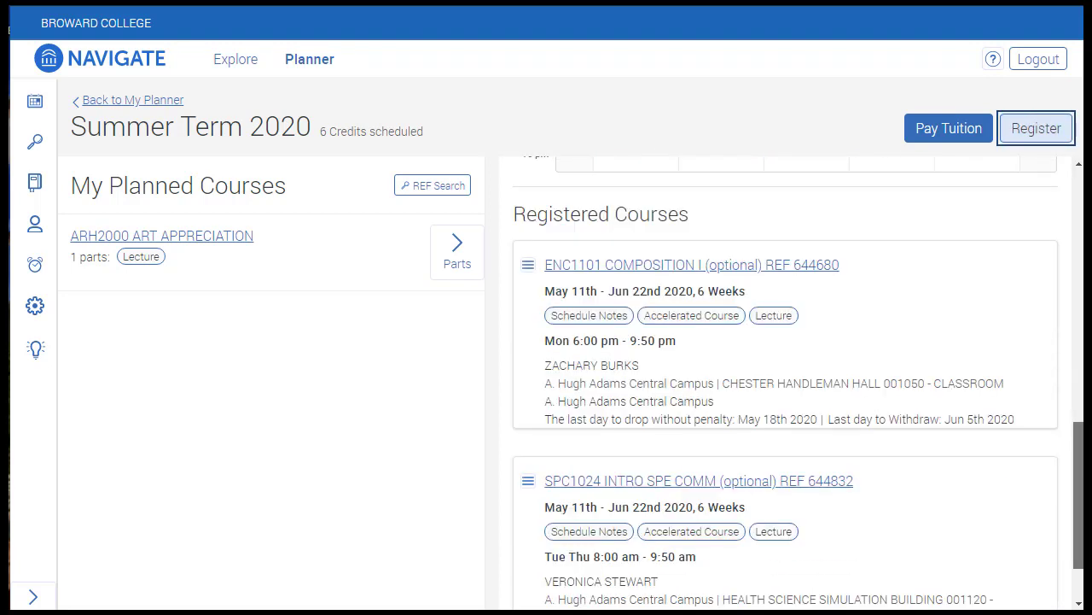
- Drop the registered ENC1101 Composition I section REF 644680, confirm dropping the course and acknowledge the transaction summary
drag(1080, 504, 1080, 510)
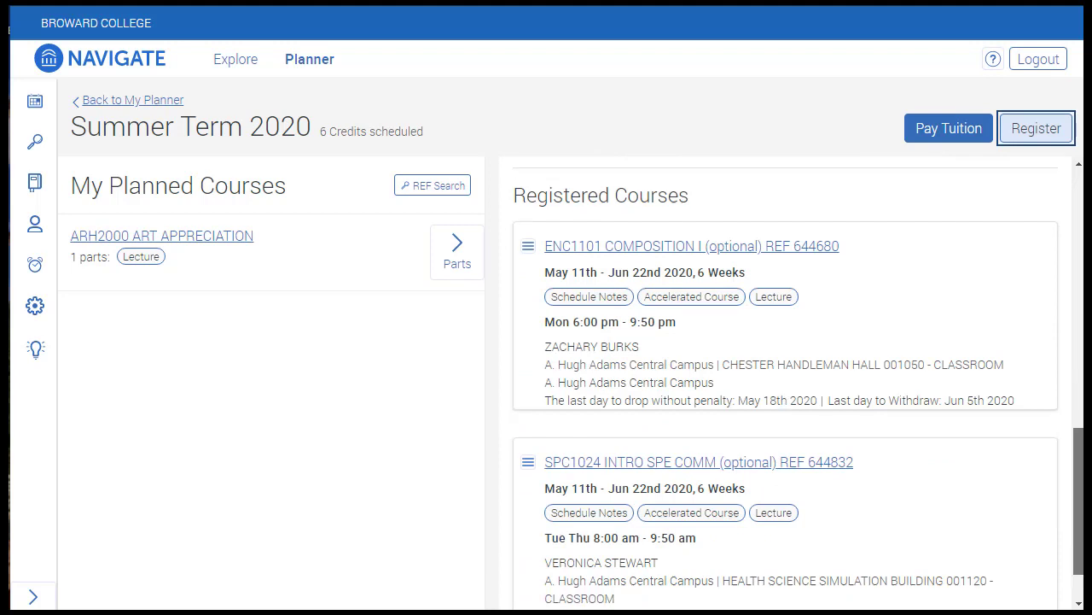
click(879, 308)
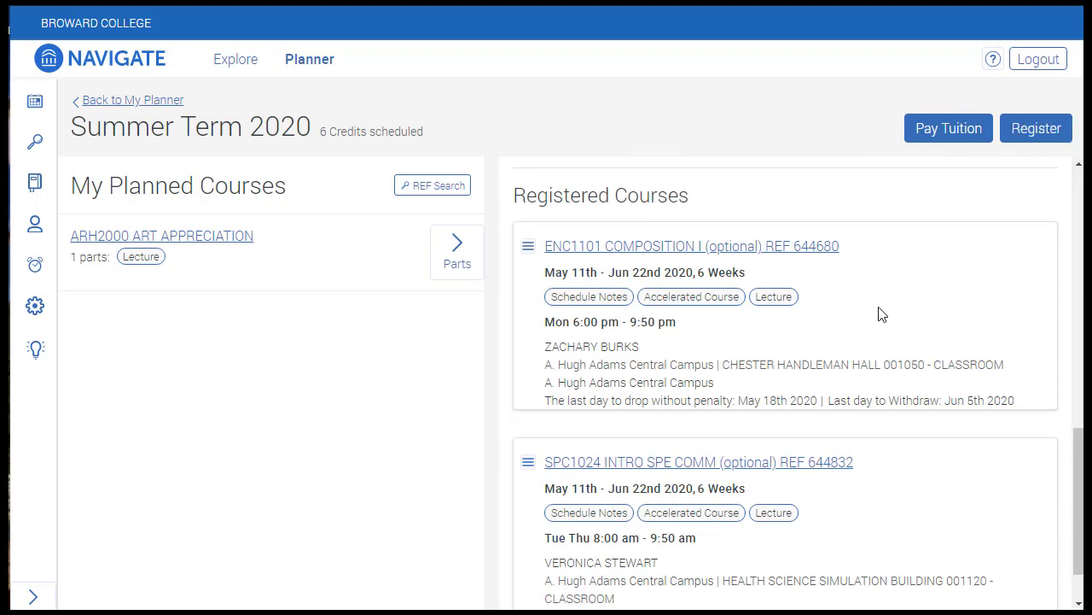
click(531, 247)
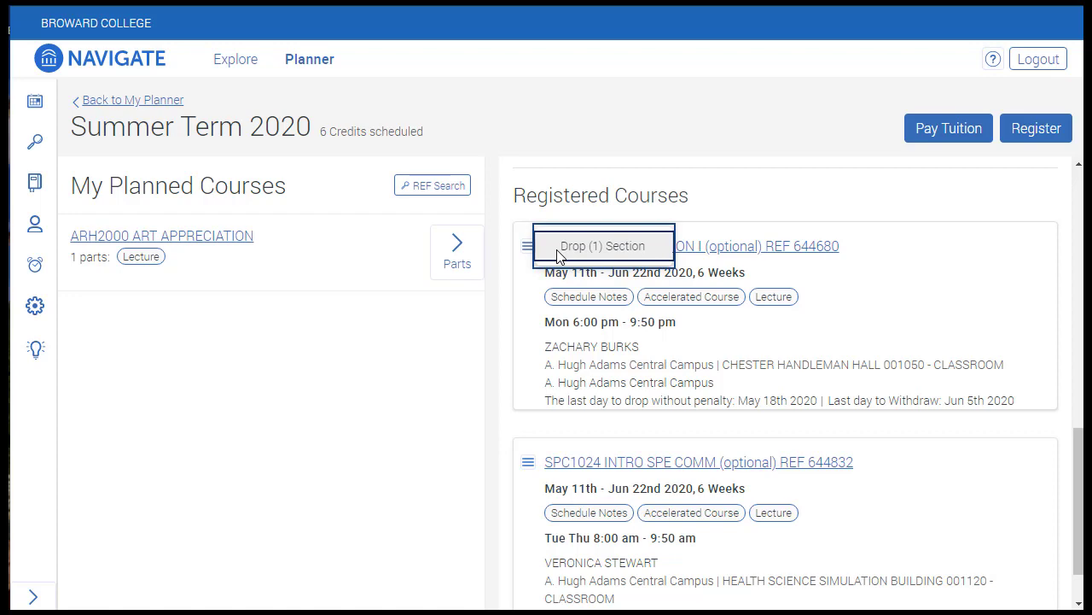
click(557, 254)
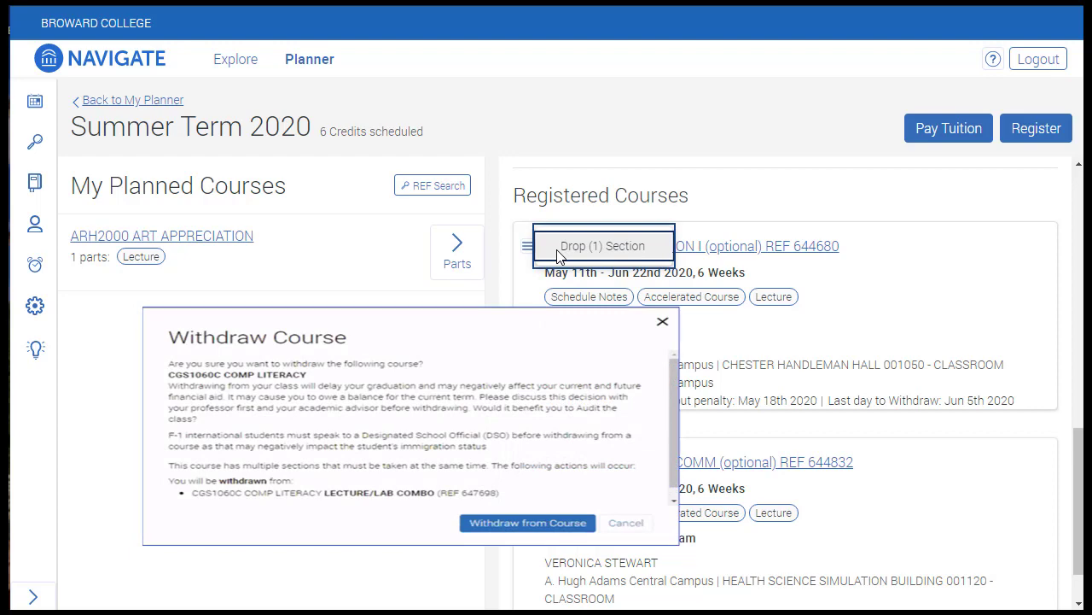
click(528, 190)
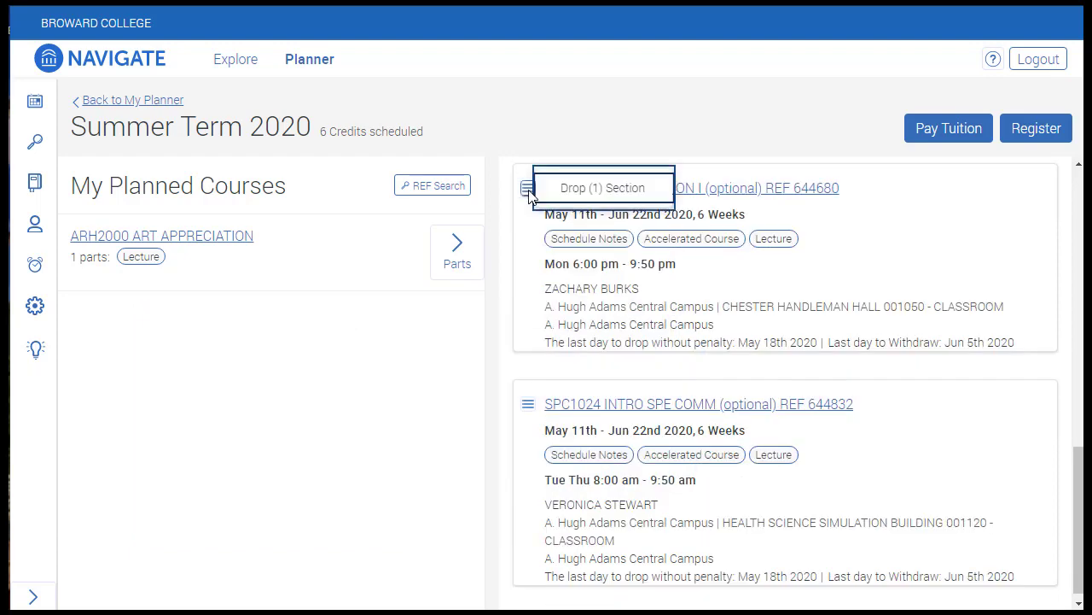
click(576, 193)
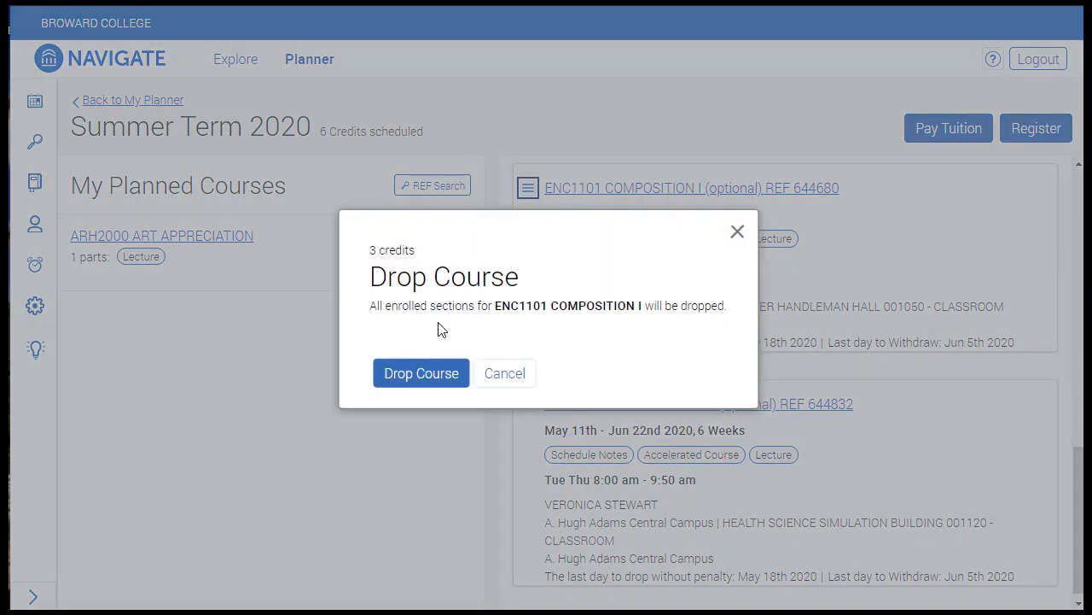
click(418, 371)
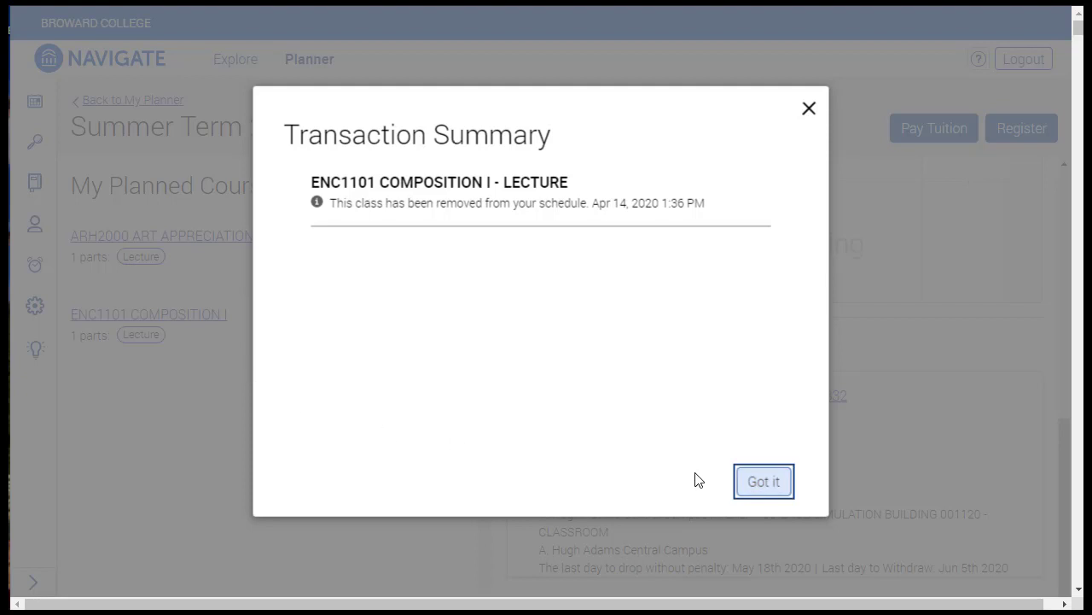
click(764, 481)
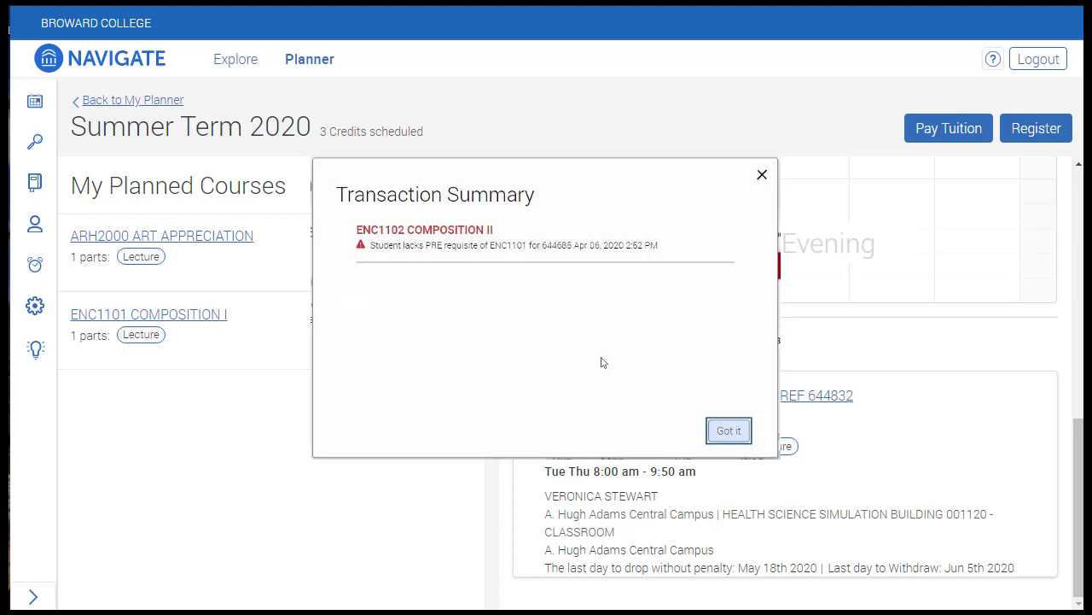
key(Return)
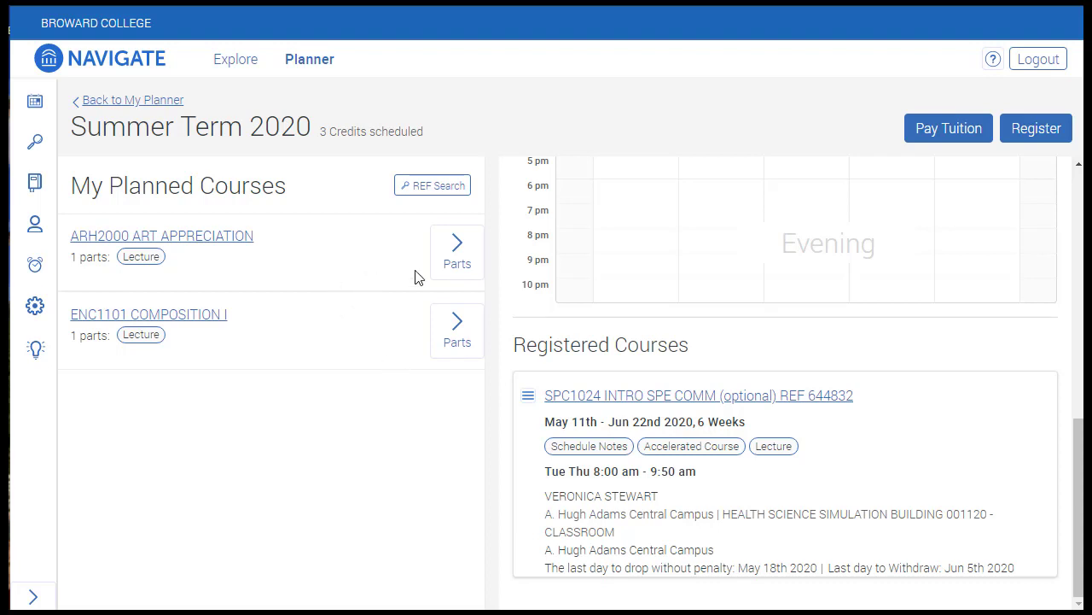
- Add ARH2000 section REF 644574, Tuesday and Thursday 1:30 pm - 2:50 pm, from the May 11th - Jun 22nd lecture times to the schedule
click(445, 266)
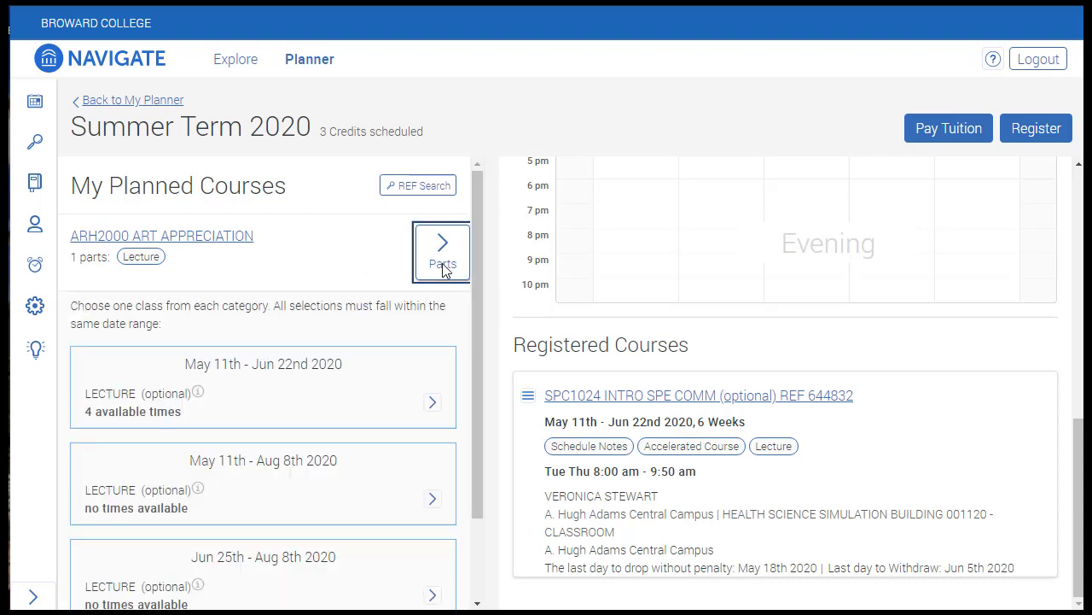
click(430, 399)
scroll(286, 408, down, 2)
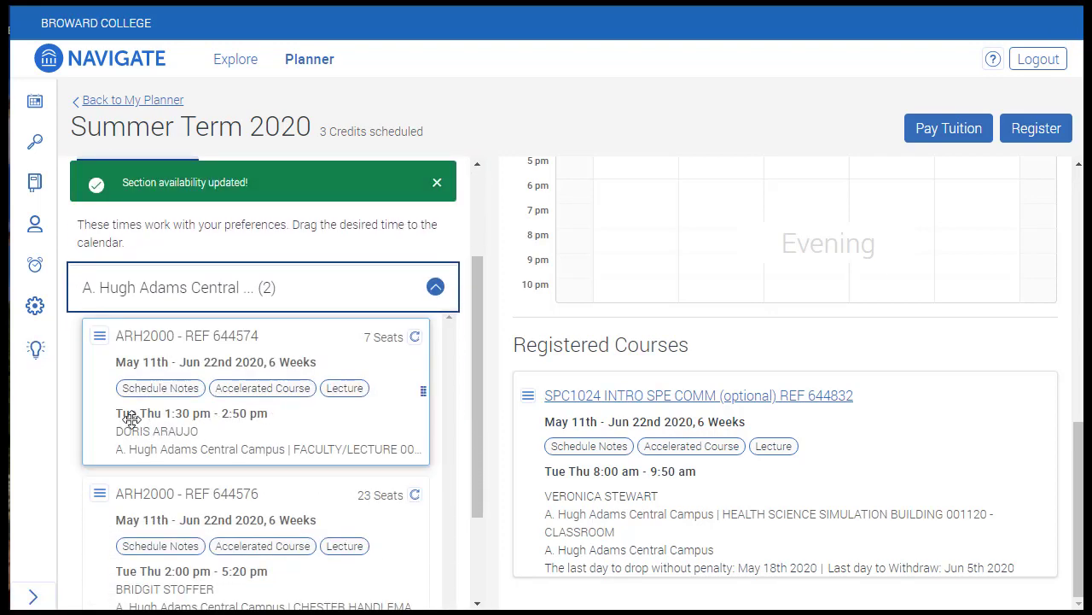
drag(130, 416, 673, 254)
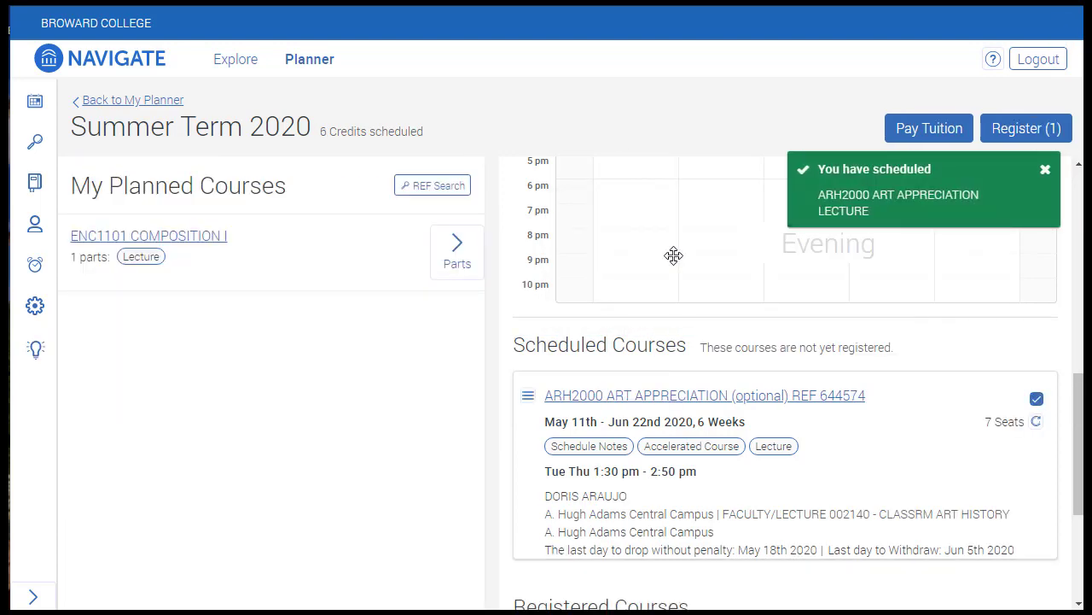
- Check ARH2000 in the academic plan, reopen the Summer Term 2020 schedule and remove ARH2000 section REF 644574 from the scheduled courses
click(142, 104)
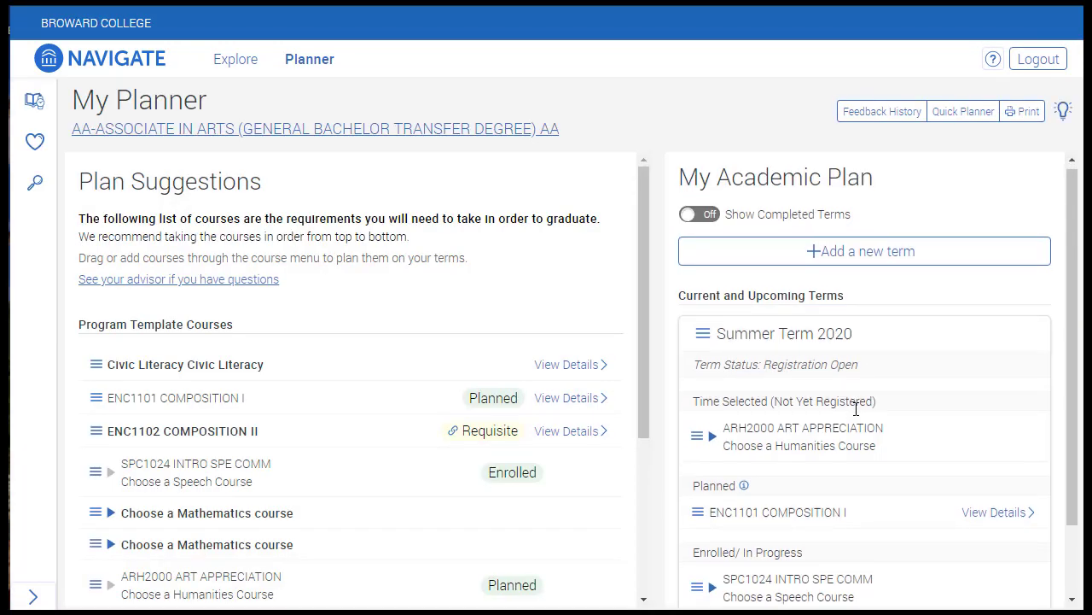
scroll(856, 410, down, 1)
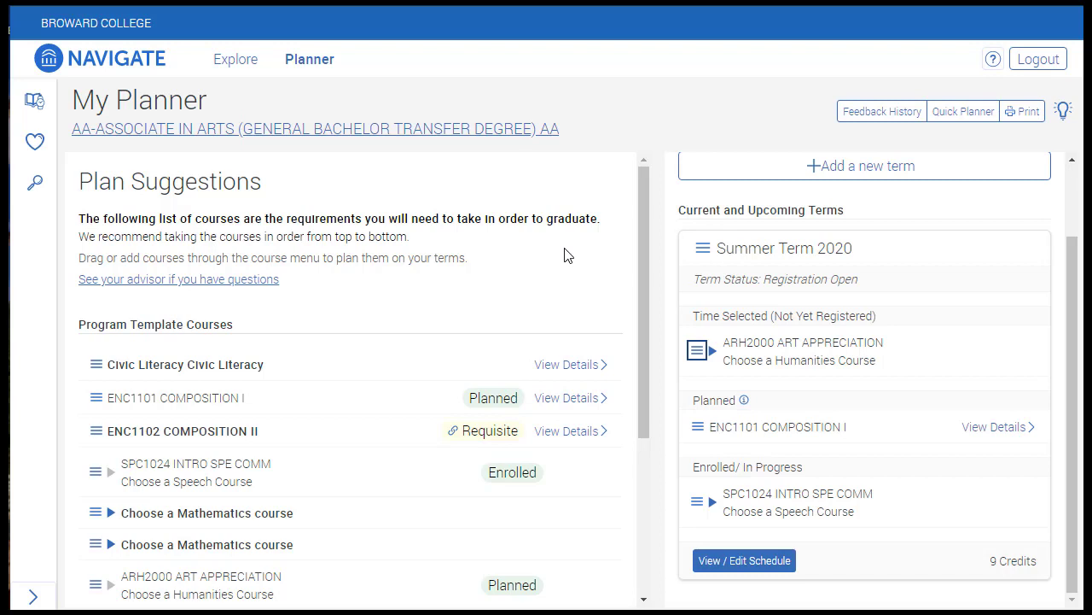
click(744, 563)
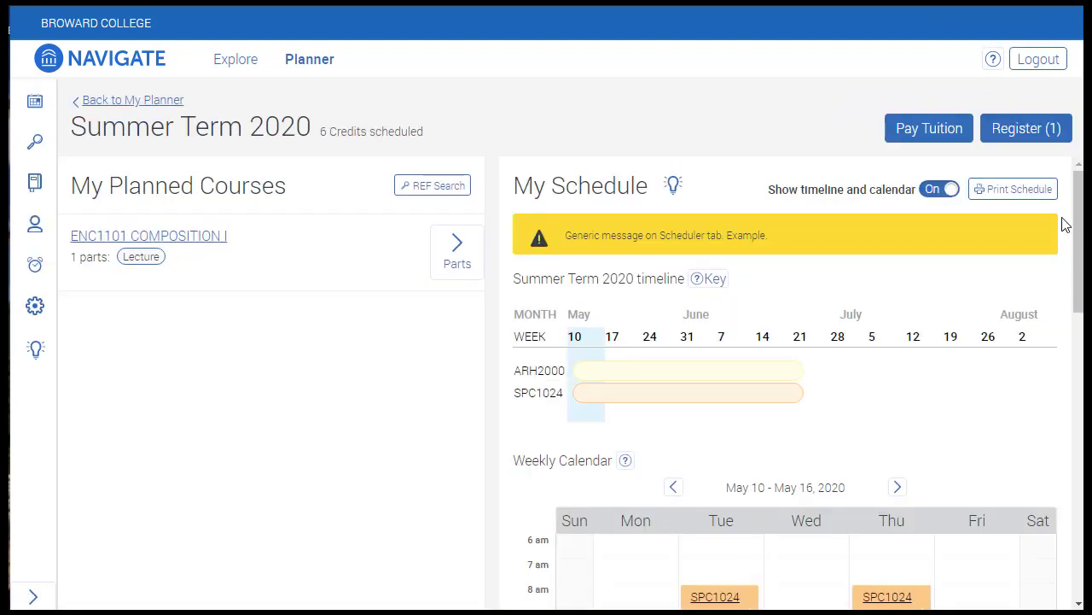
drag(1078, 226, 1079, 449)
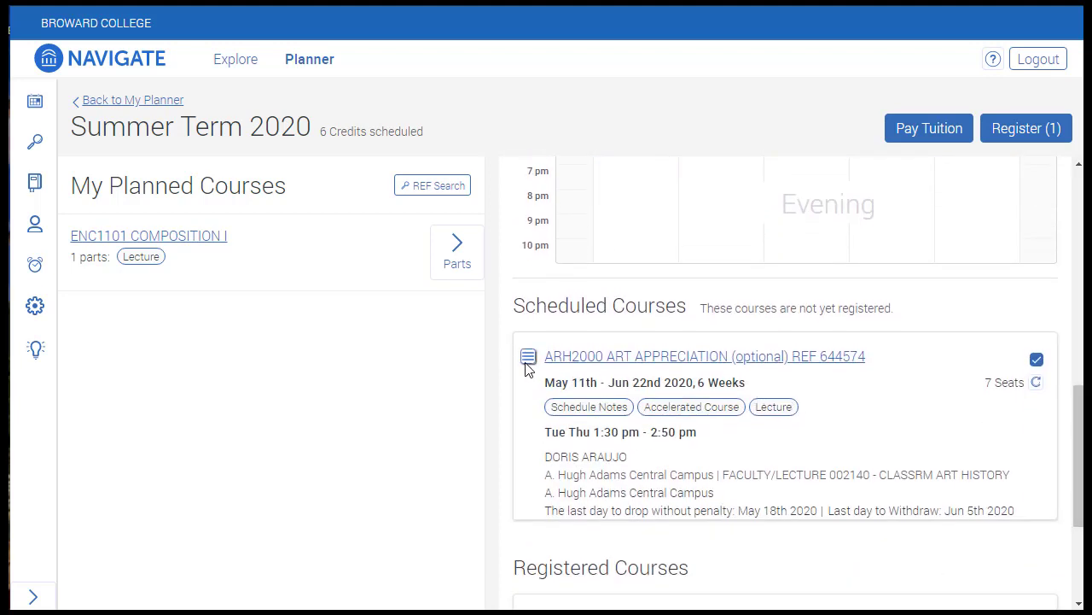
click(556, 327)
- Return to My Planner and remove the planned ARH2000 Art Appreciation course from Summer Term 2020 in the academic plan
click(150, 101)
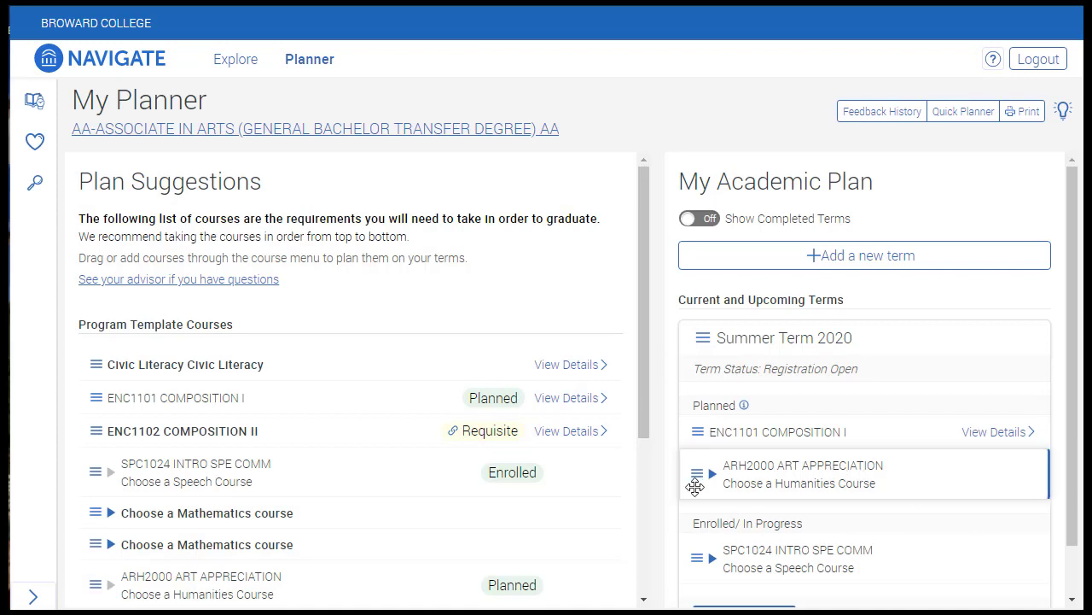
click(698, 475)
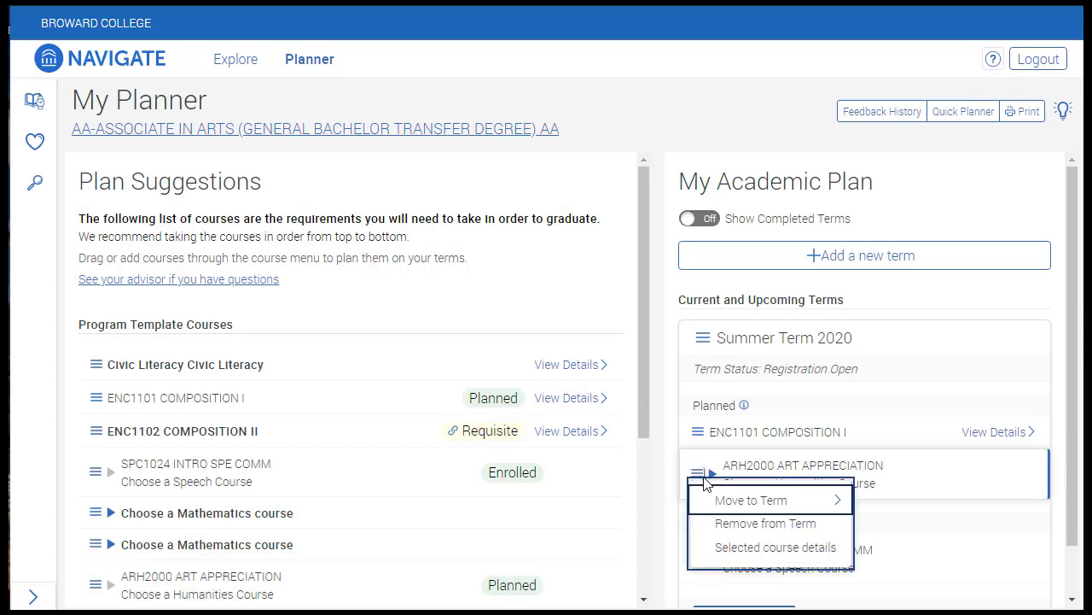
click(738, 524)
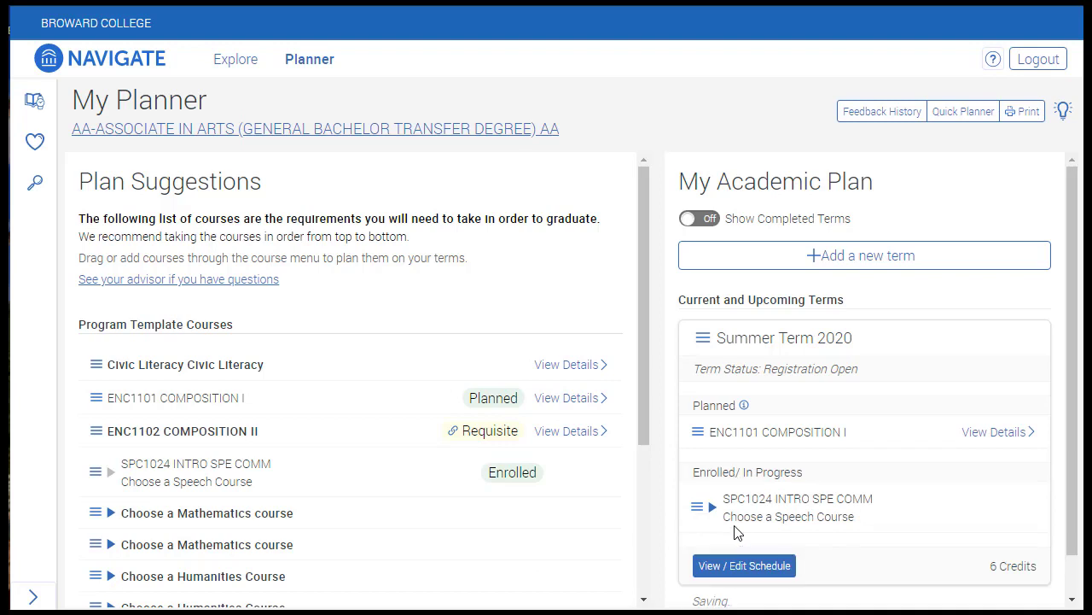